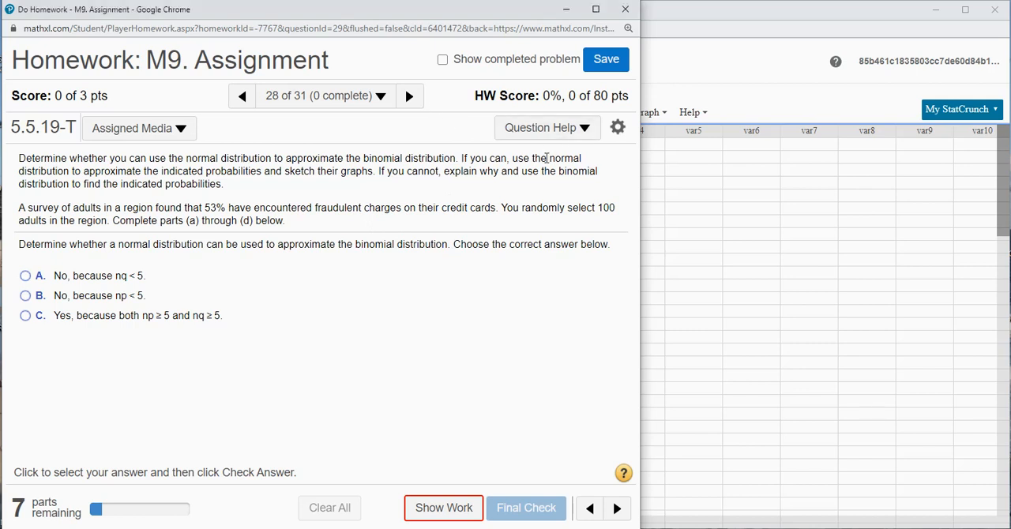
- Switch to the StatCrunch window and enter "n = 100" in row 1 of var1
left_click_drag(549, 158, 70, 171)
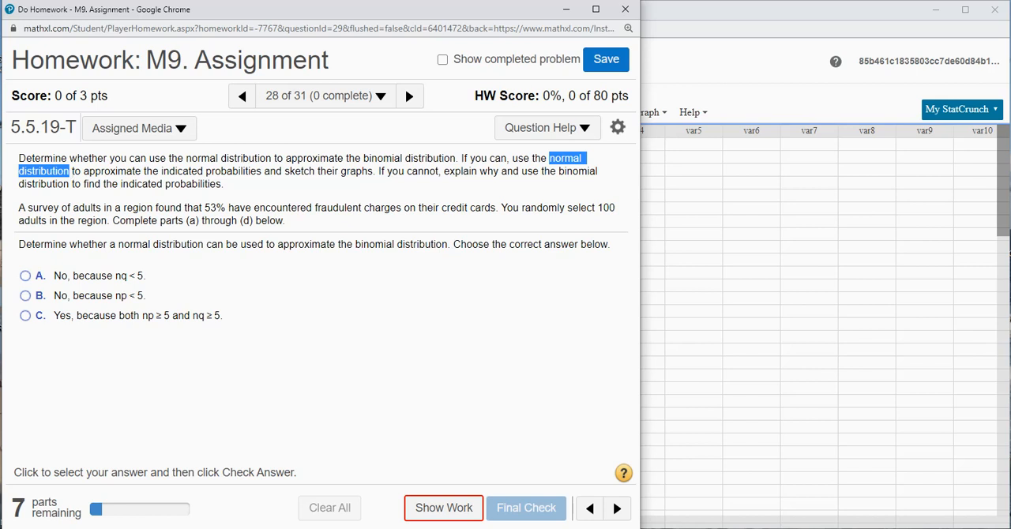
left_click(707, 20)
left_click(472, 147)
type("n = 100")
key("Return")
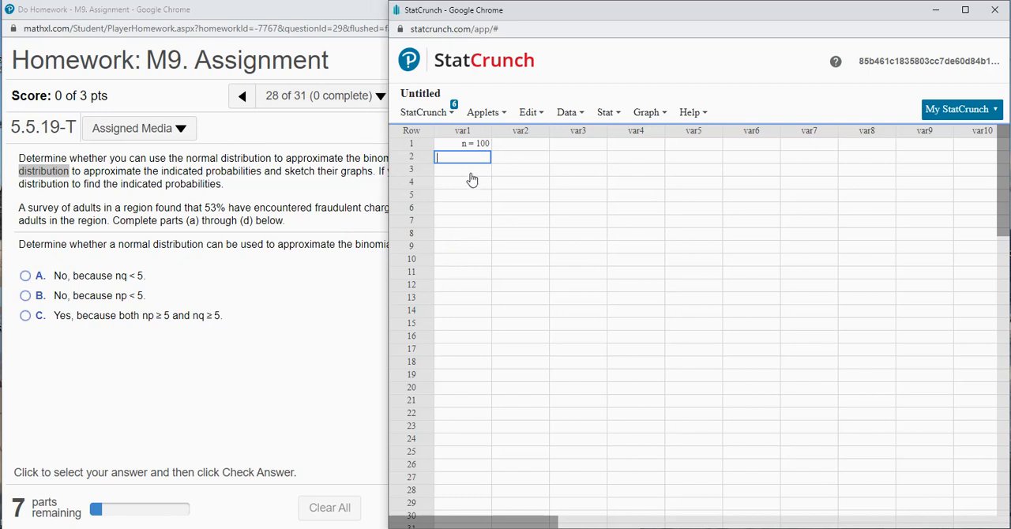
- Enter "p = 0.53" in row 2 and "q = 0.47" in row 3 of var1
type("p = 0.53")
key("Return")
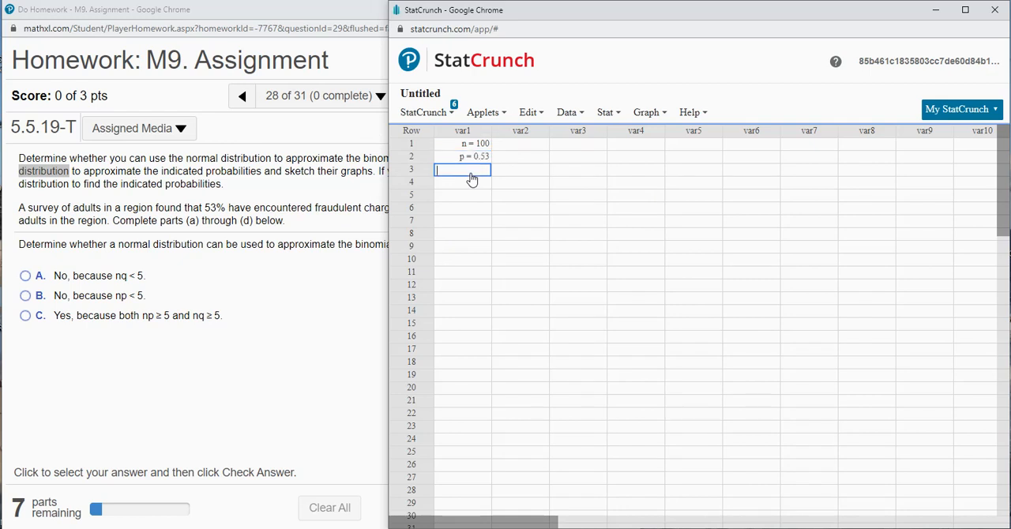
type("q = 0.47")
key("Return")
- Answer the homework question with option C, "Yes, because both np ≥ 5 and nq ≥ 5", and submit it for checking
left_click(252, 214)
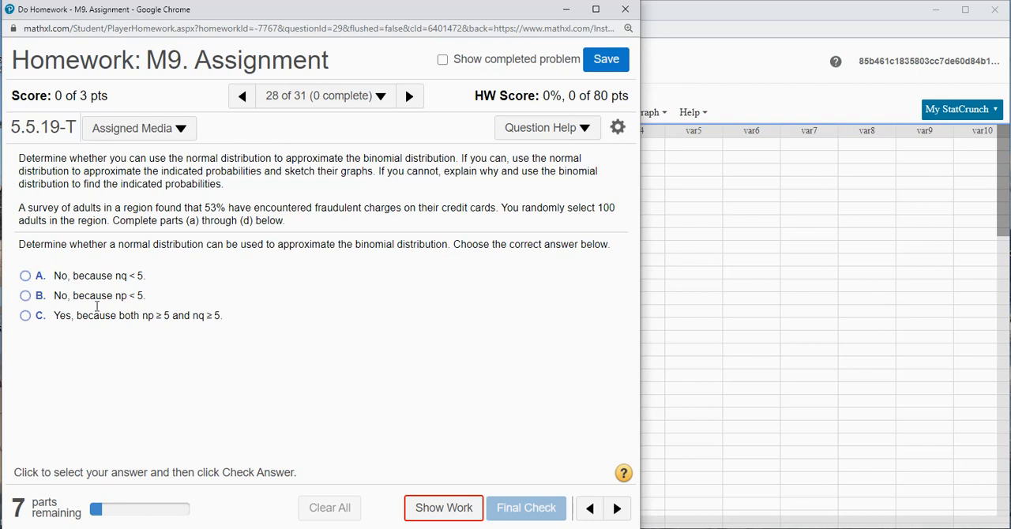
left_click(708, 14)
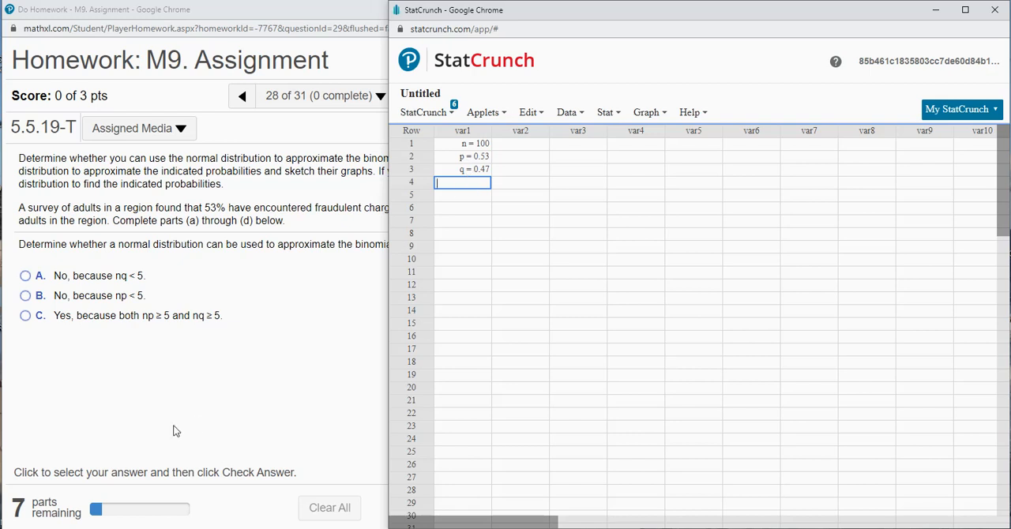
left_click(29, 316)
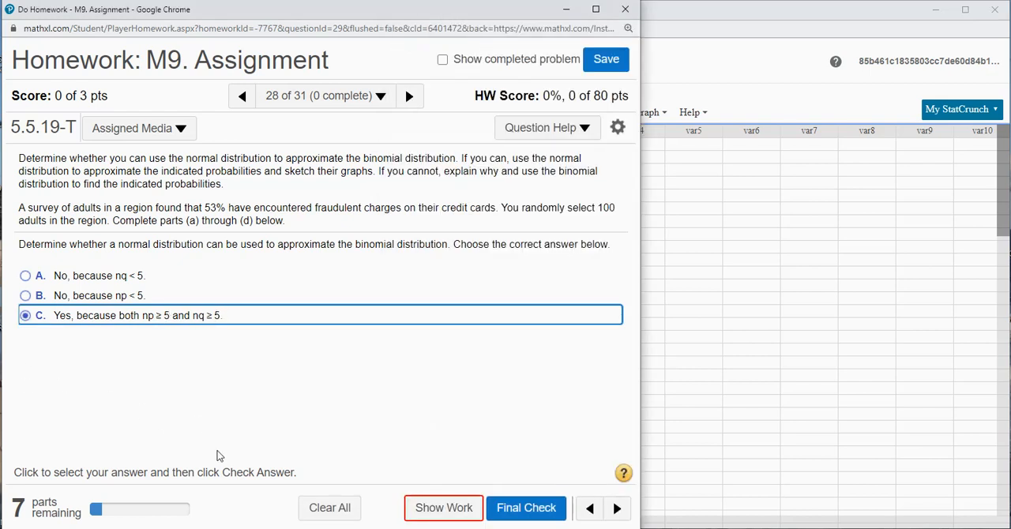
left_click(514, 508)
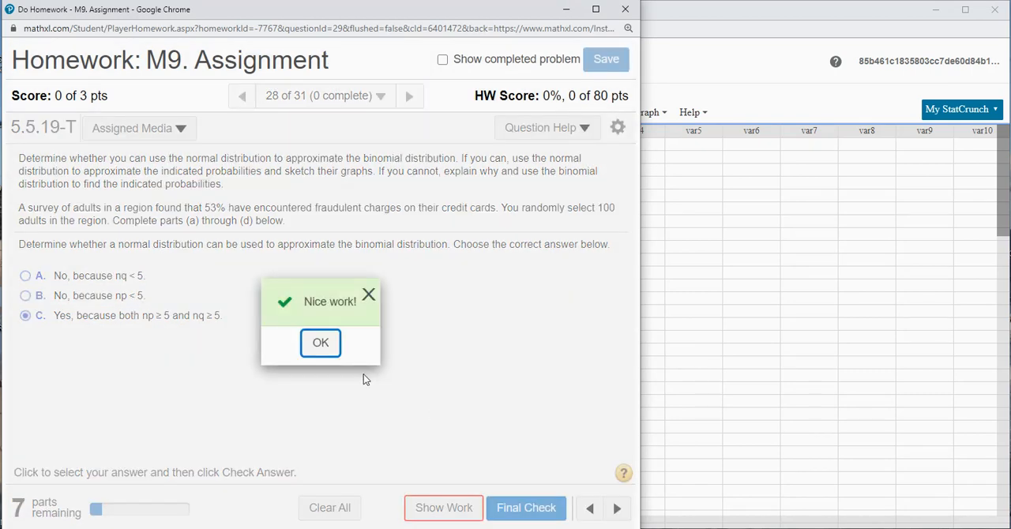
left_click(320, 345)
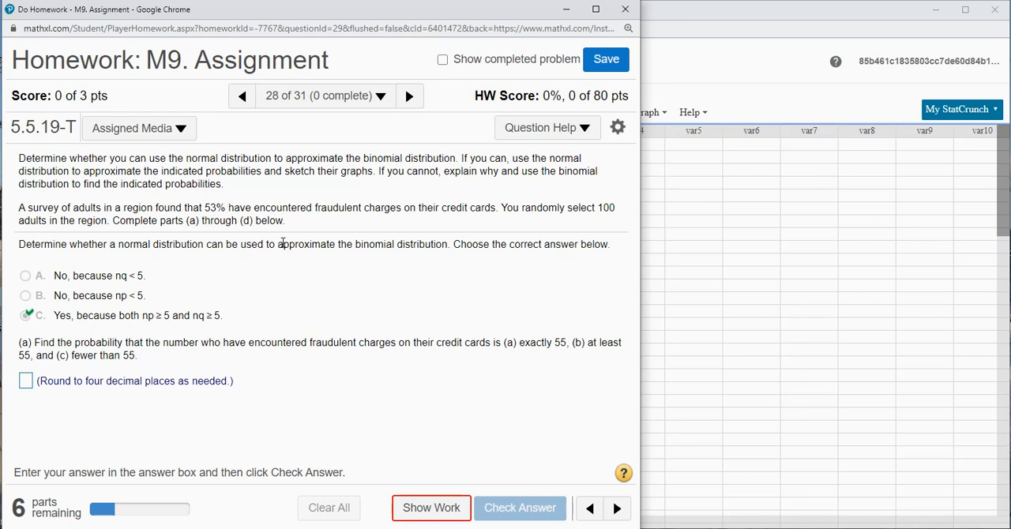
- In StatCrunch, enter "mean = np = (100)(0.53) = 53" in row 5 of var1, widening the column to fit
left_click(727, 23)
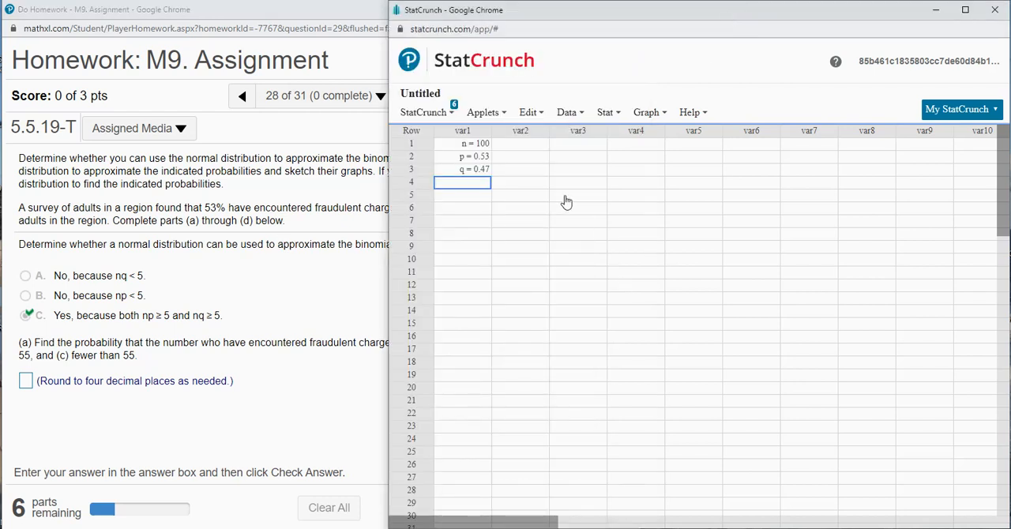
left_click(478, 196)
type("me")
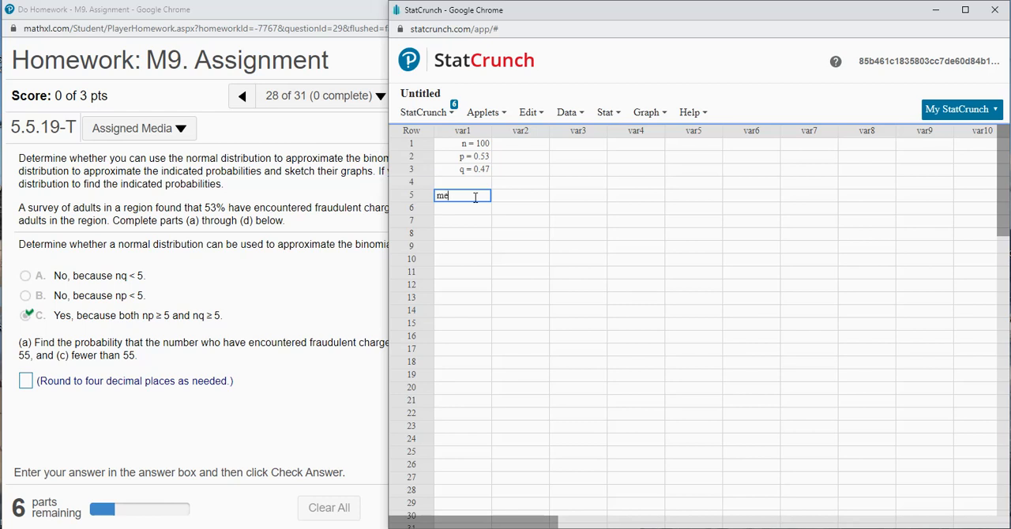
type("an = np =")
left_click_drag(491, 130, 650, 131)
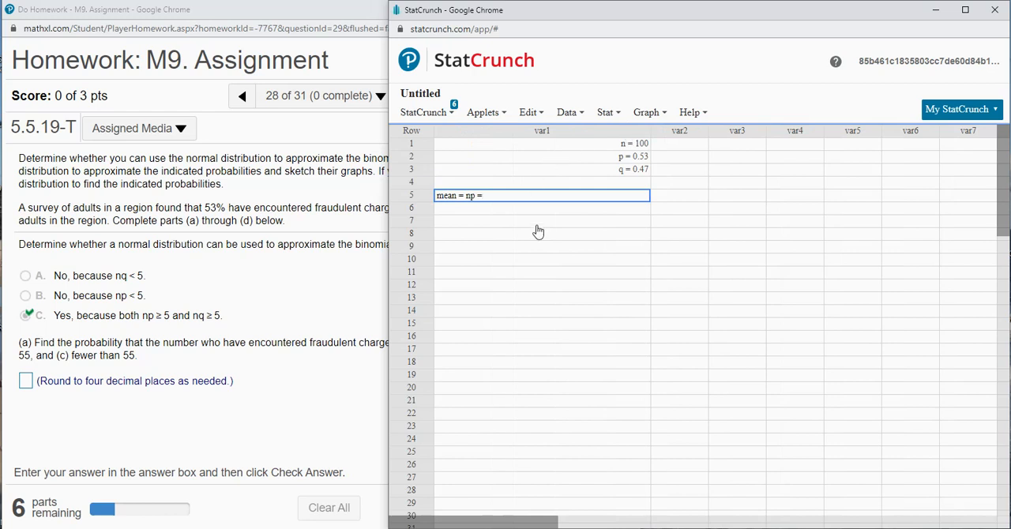
type("(100)(")
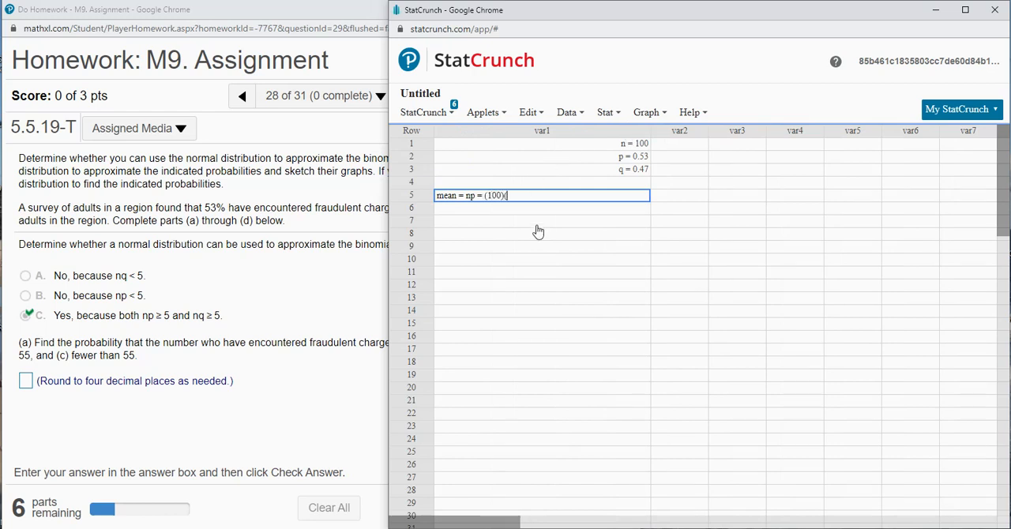
type("0.53) = 53")
key("Return")
- Begin the row 6 entry in var1 with "Standard Deviation = Sqrt(npq) = sqrt(100*0.53*0.47) ="
type("Standar")
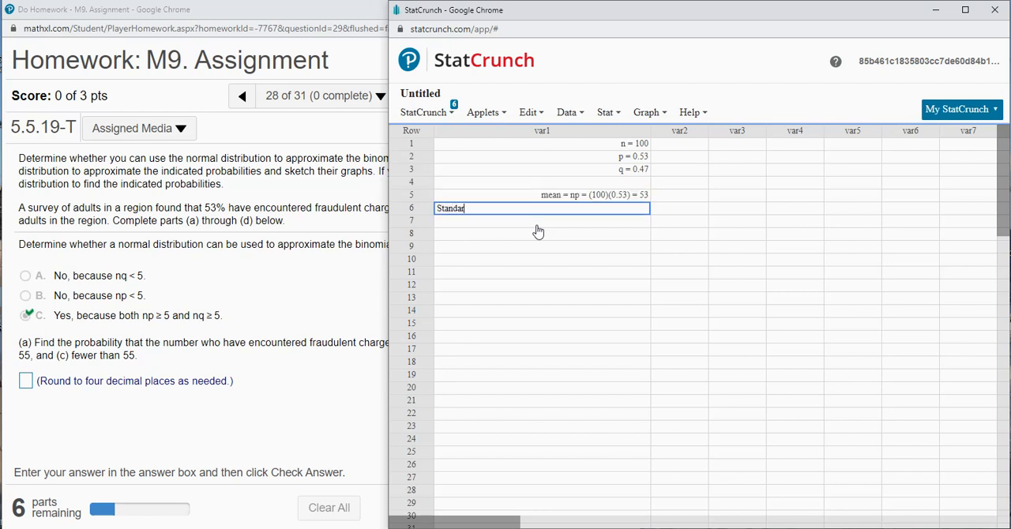
type("d Deviation = Sqrt(npq) = sqr")
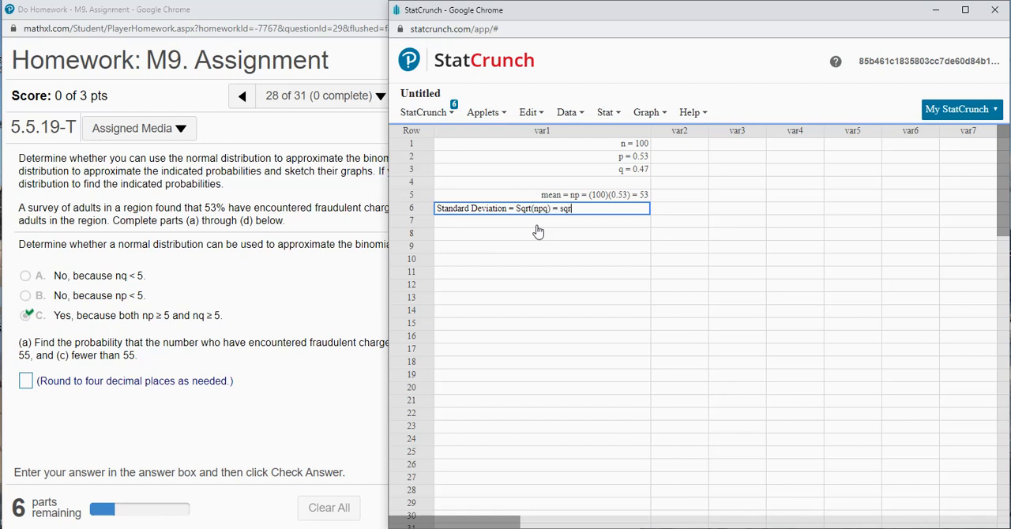
type("t(")
type("1-")
type("00*0.5")
type("7")
key("BackSpace")
type("3*0.47) =")
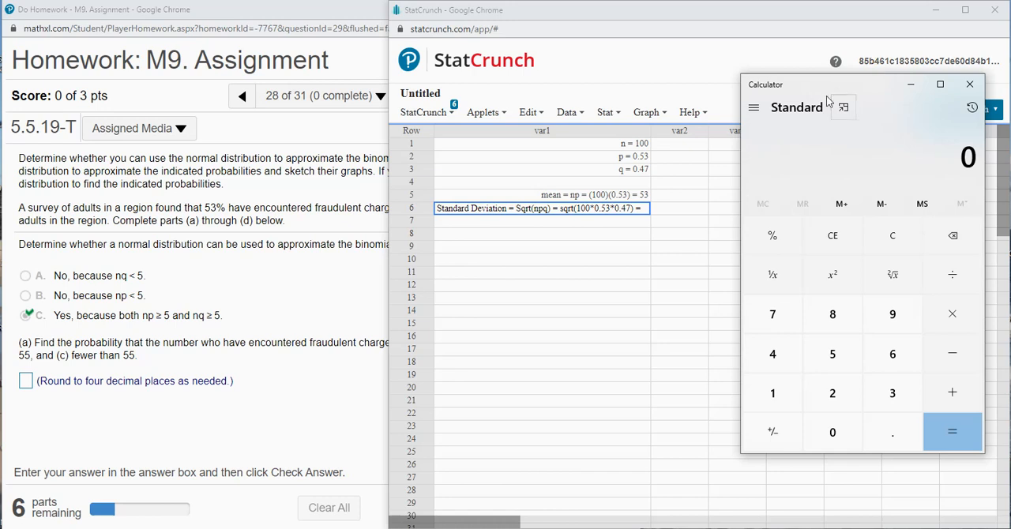
- Compute the square root of 100 × 0.53 × 0.47 in the Windows Calculator
left_click(792, 404)
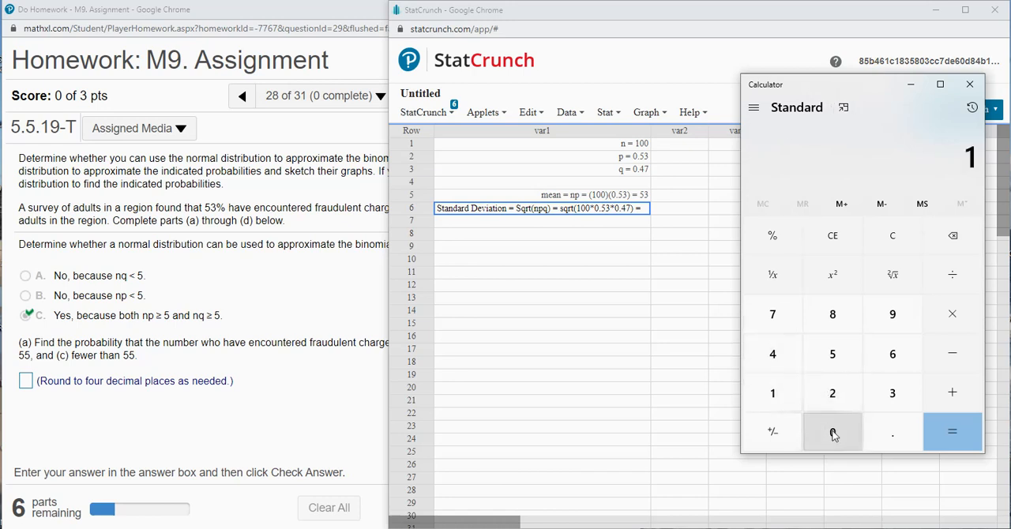
left_click(834, 428)
left_click(834, 428)
left_click(942, 324)
left_click(895, 437)
left_click(833, 354)
left_click(892, 393)
left_click(952, 314)
left_click(893, 438)
left_click(773, 354)
left_click(772, 314)
left_click(953, 432)
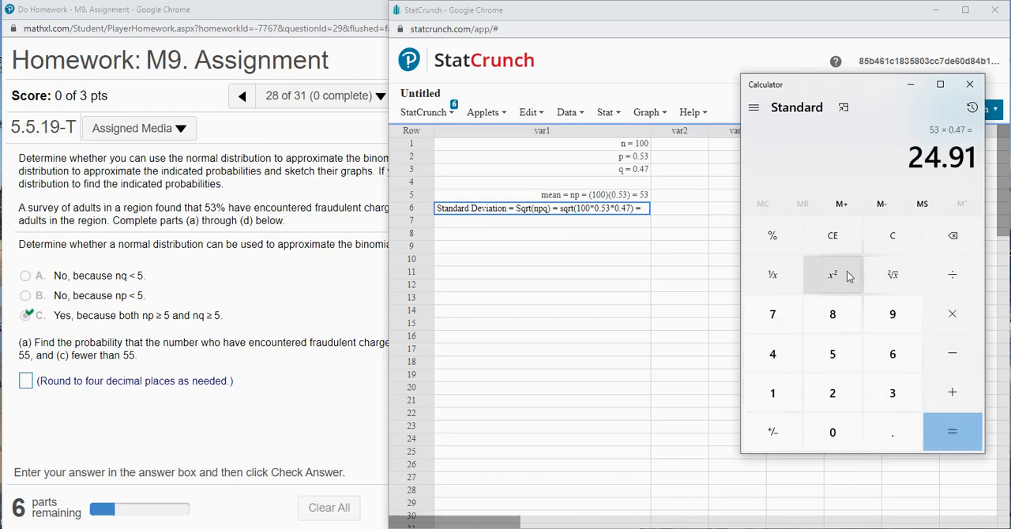
left_click(888, 285)
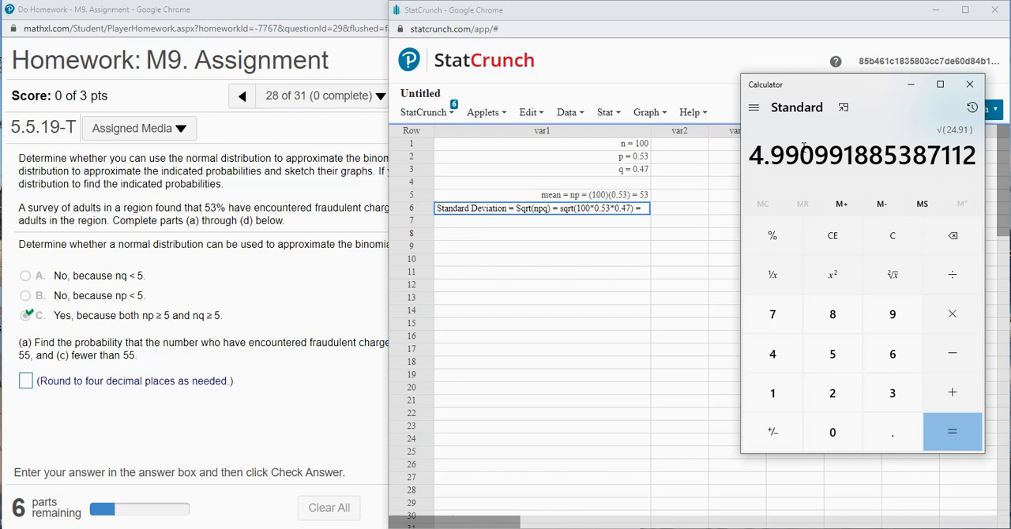
- Complete the standard deviation entry in StatCrunch with 4.9910 and widen var1 to show the whole line
left_click(646, 210)
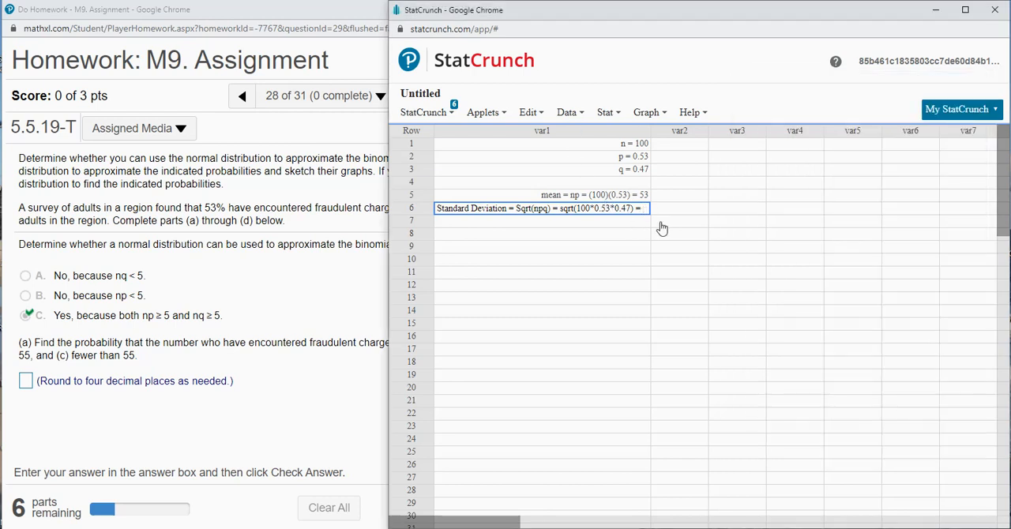
type("4.9910")
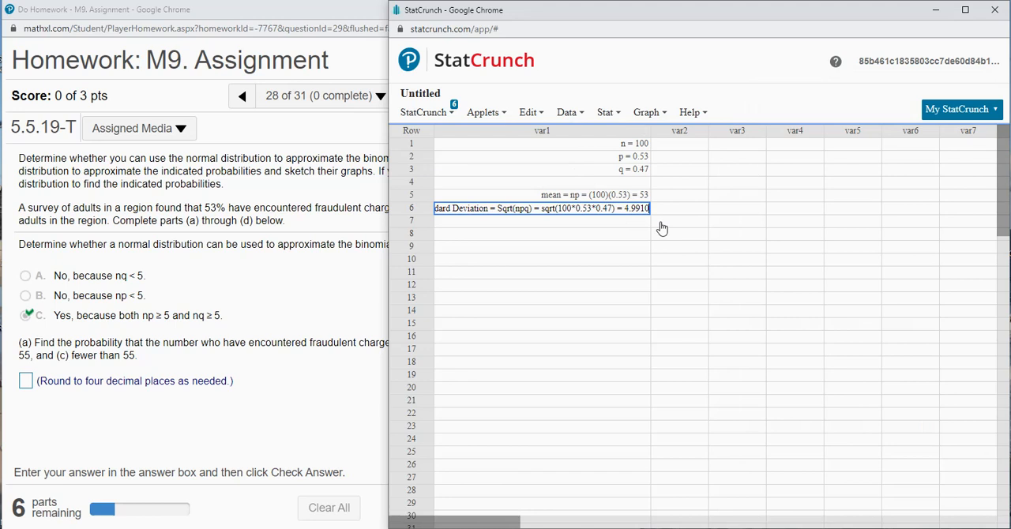
key("Return")
left_click_drag(650, 131, 673, 130)
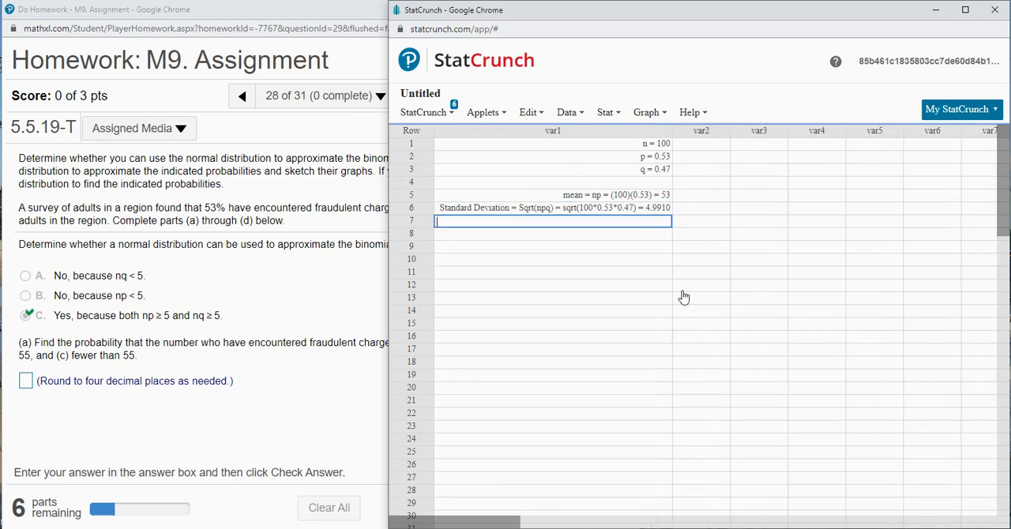
- Open StatCrunch's Normal calculator and set it to the Between mode
left_click(270, 338)
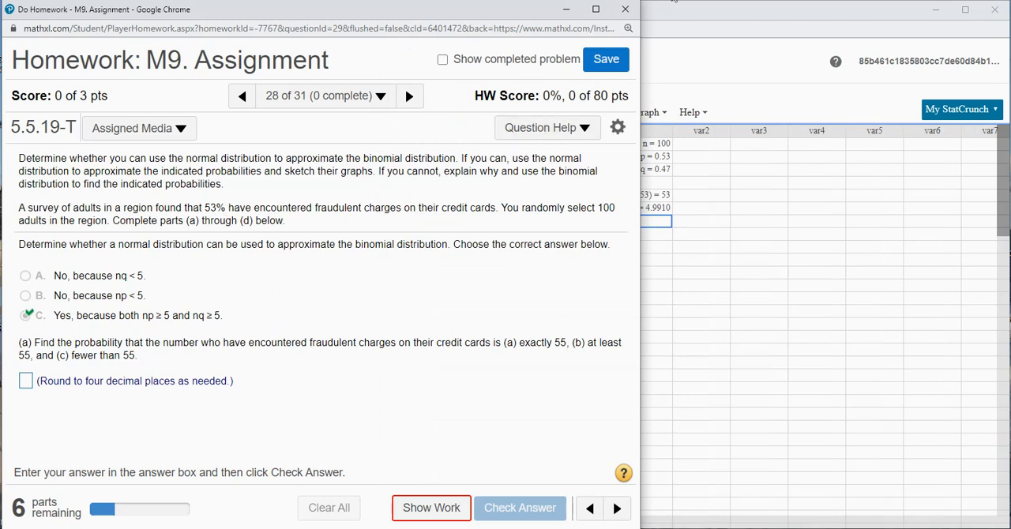
left_click(663, 9)
left_click(607, 113)
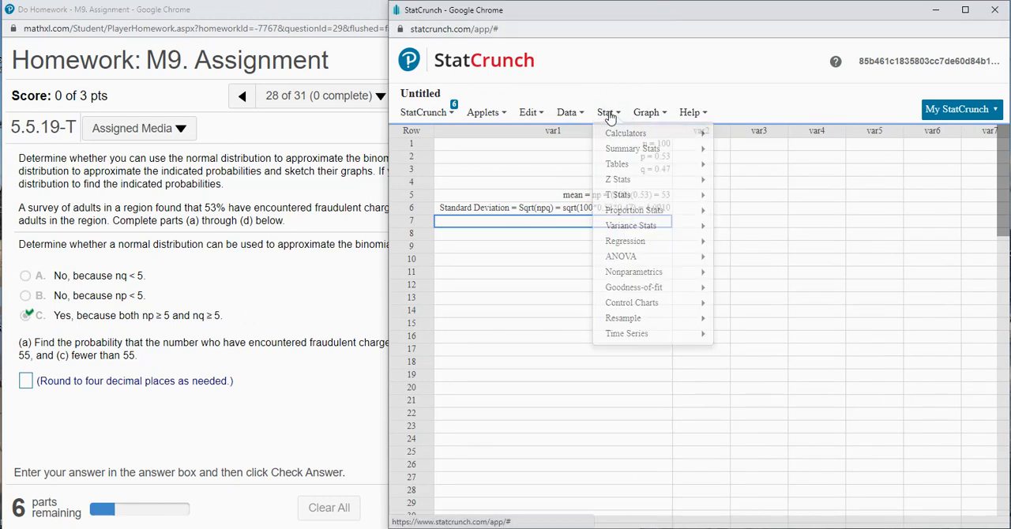
mouse_move(619, 136)
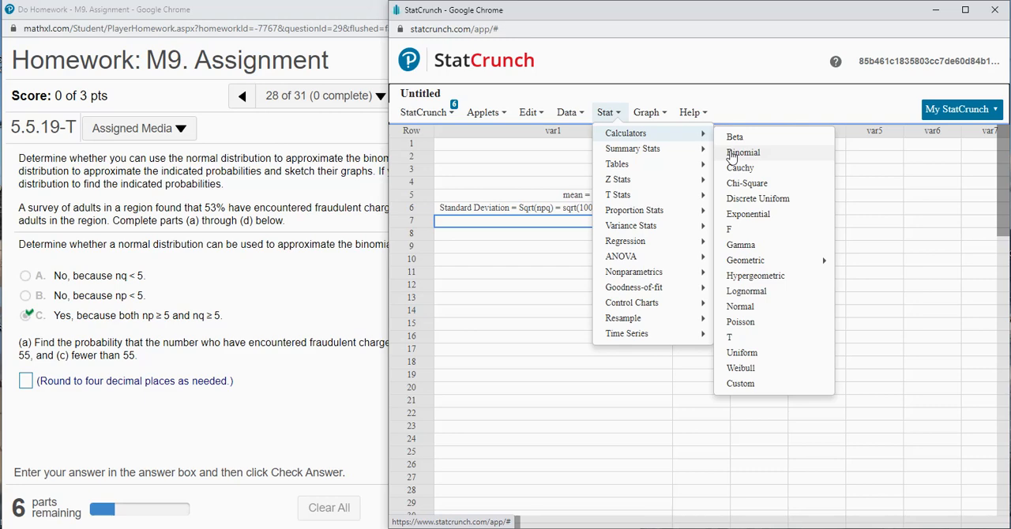
left_click(747, 313)
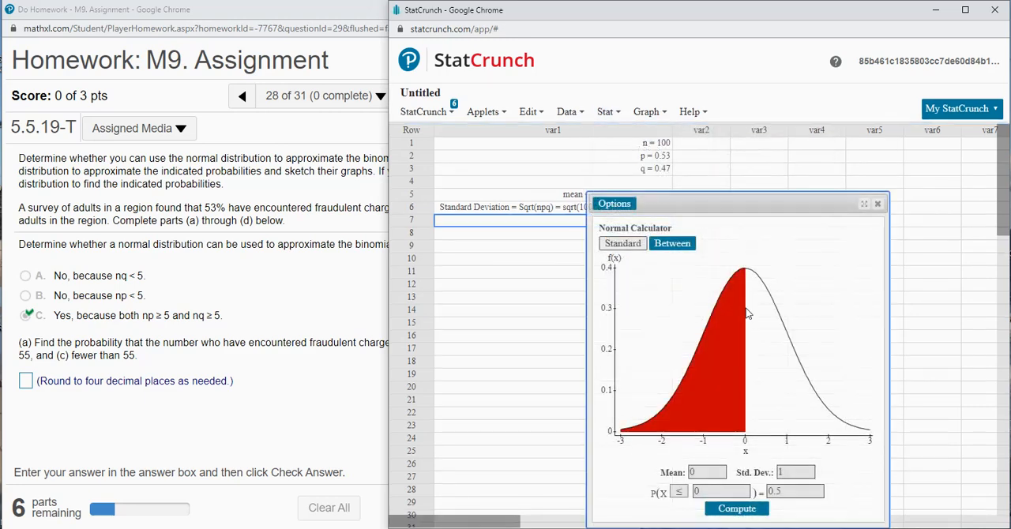
left_click(666, 249)
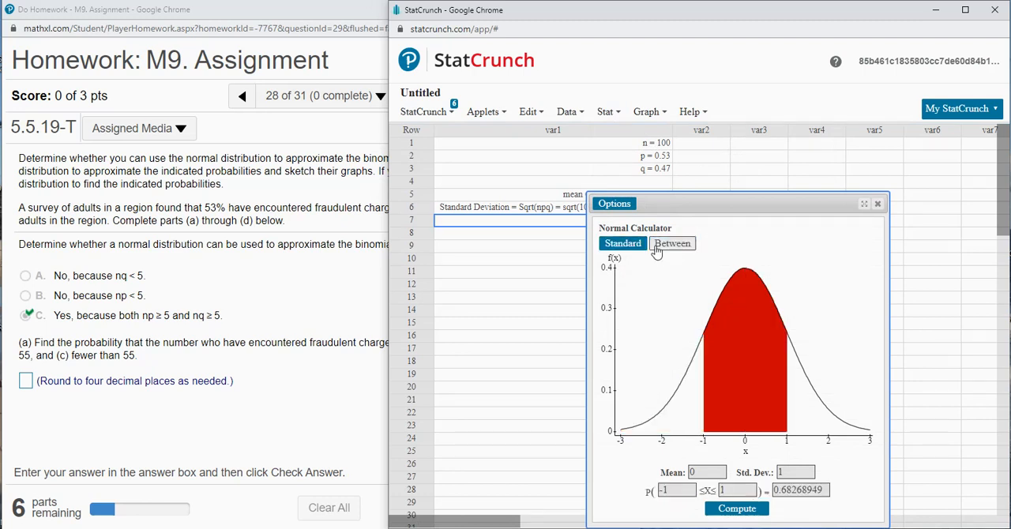
- Move the Normal calculator clear of the var1 notes and set its mean to 53 and standard deviation to 4.9910
left_click(238, 332)
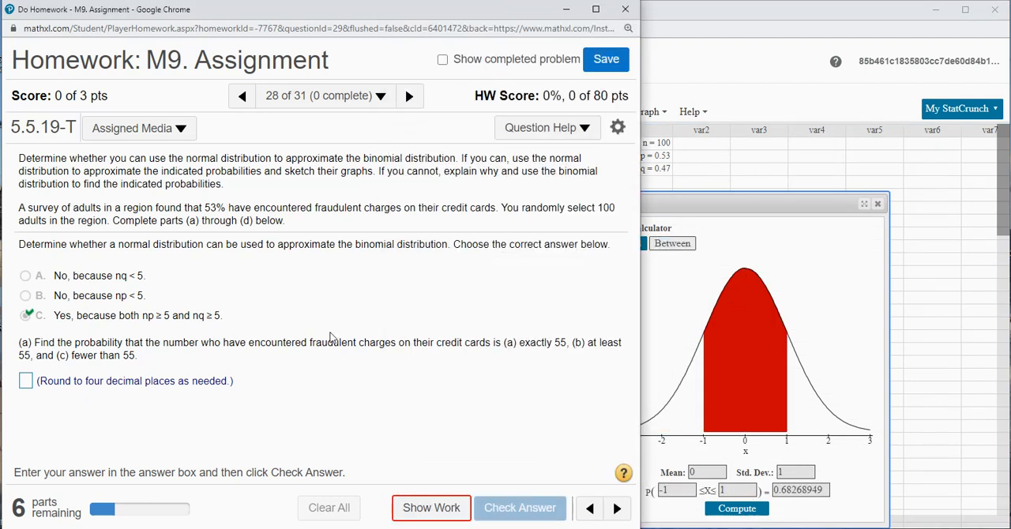
left_click(692, 196)
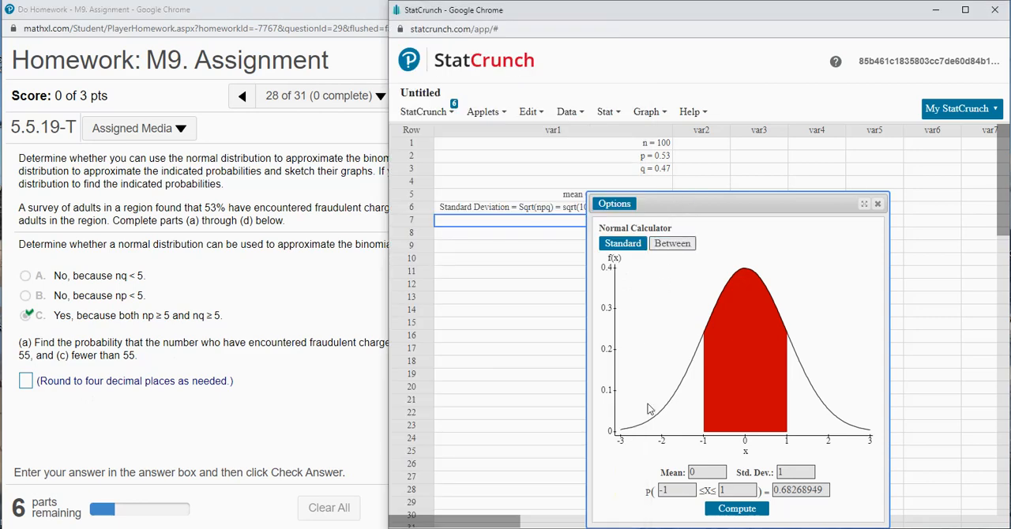
double_click(702, 472)
left_click_drag(676, 207, 789, 148)
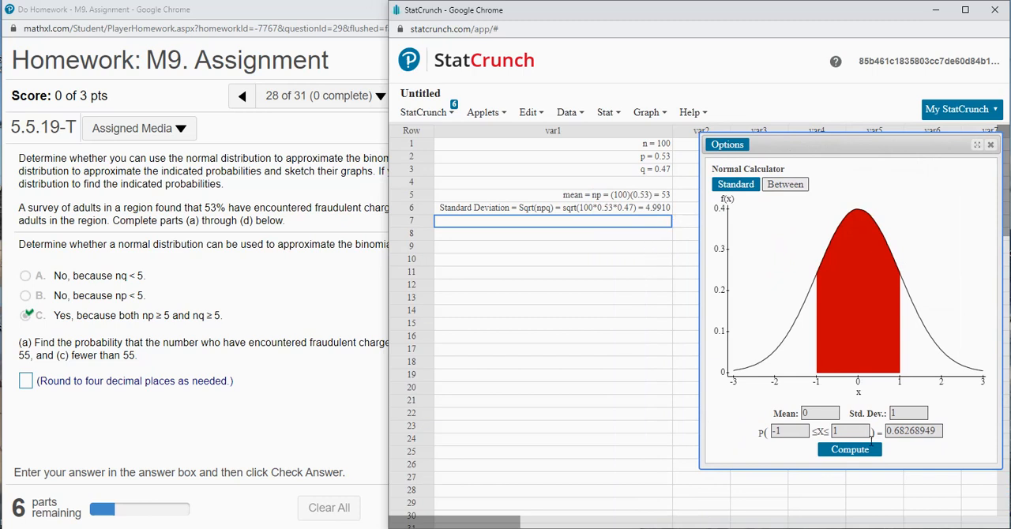
left_click(782, 414)
type("53")
key("Tab")
type("4.9910")
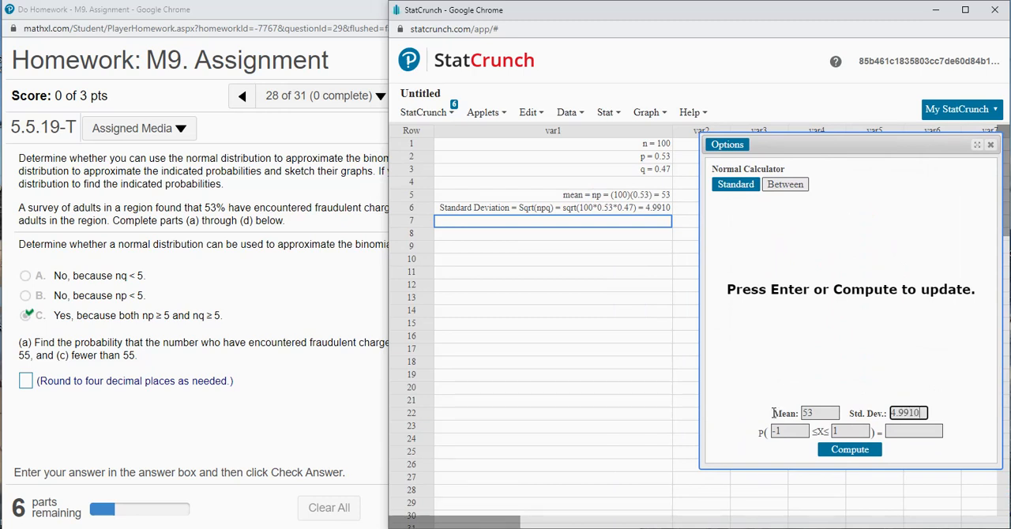
- Compute the normal probability between 54.5 and 55.5 and highlight the result to four decimal places
key("Tab")
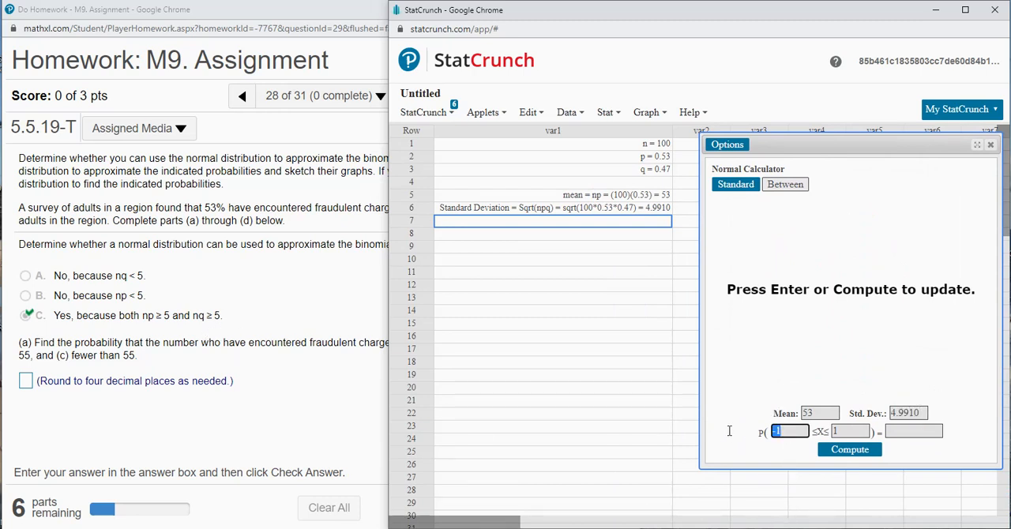
type("5")
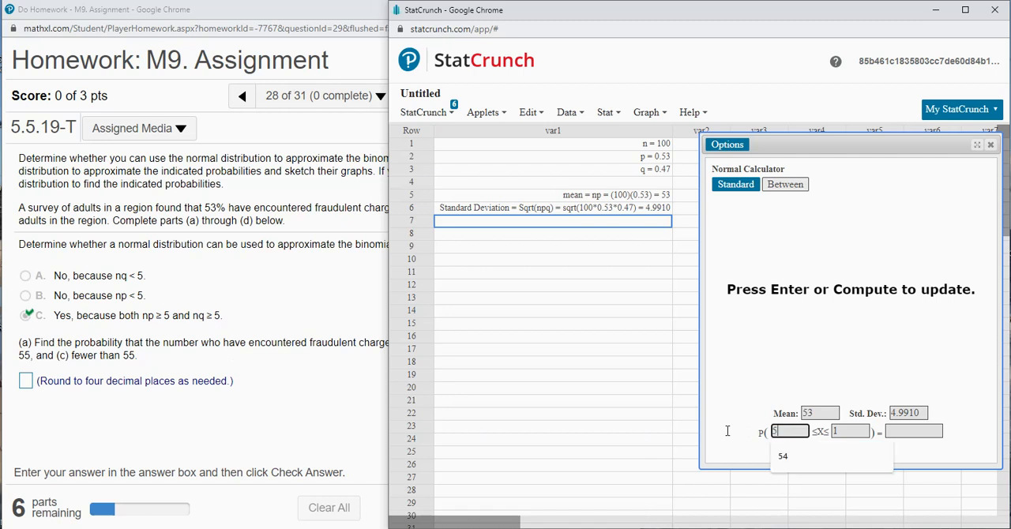
type("4.5")
key("Tab")
type("55.5")
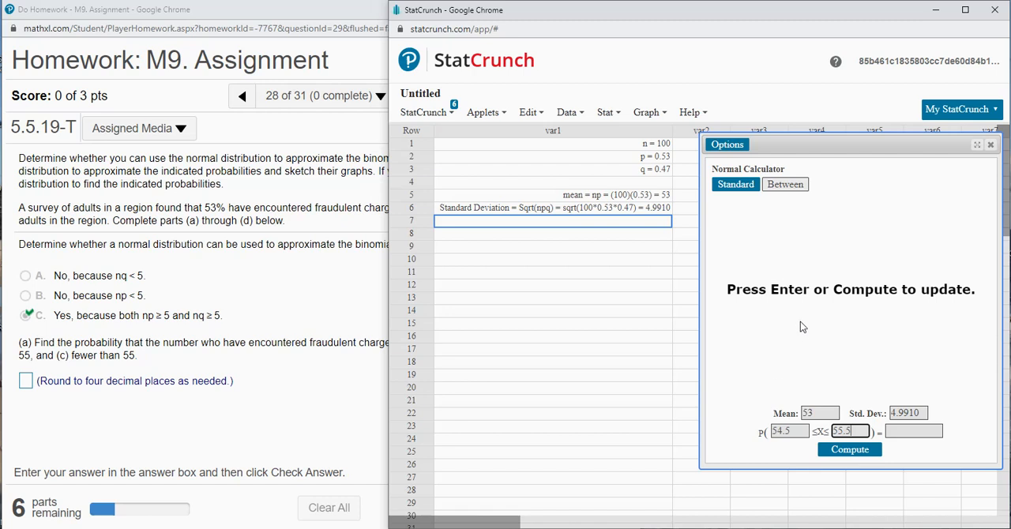
left_click(842, 297)
left_click(850, 449)
left_click_drag(888, 431, 913, 432)
key("ctrl+c")
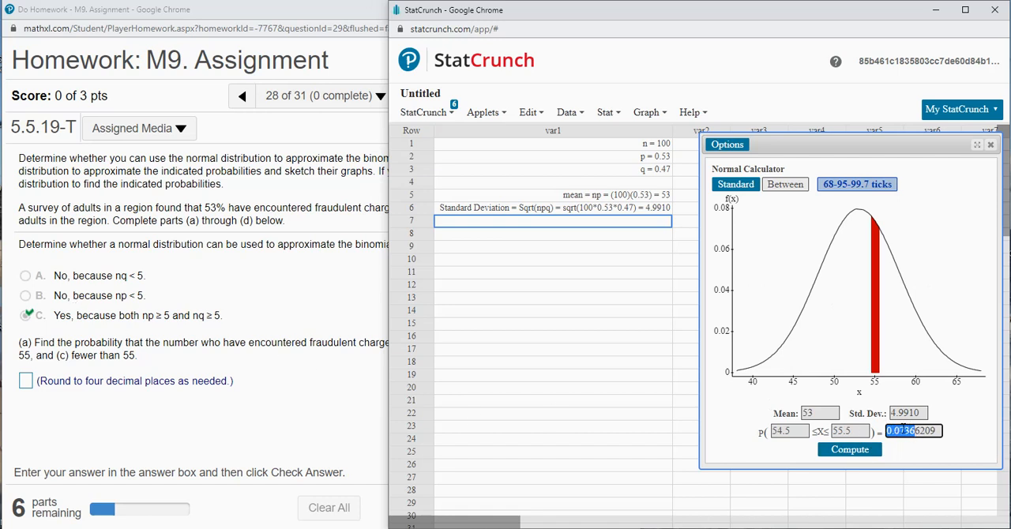
- Enter 0.0737 as the part (a) probability of exactly 55, check the answer and dismiss the feedback
left_click(25, 382)
key("ctrl+v")
key("BackSpace")
type("7")
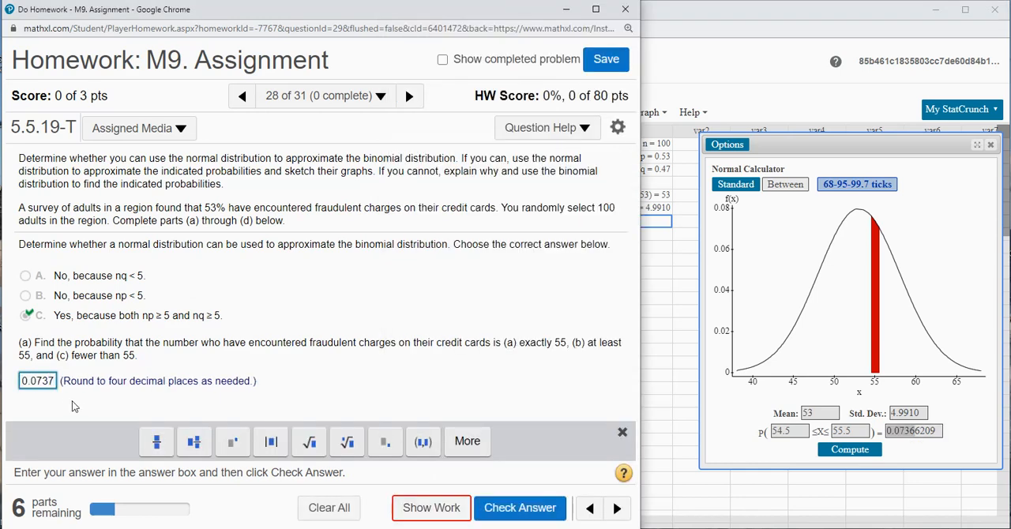
left_click(500, 509)
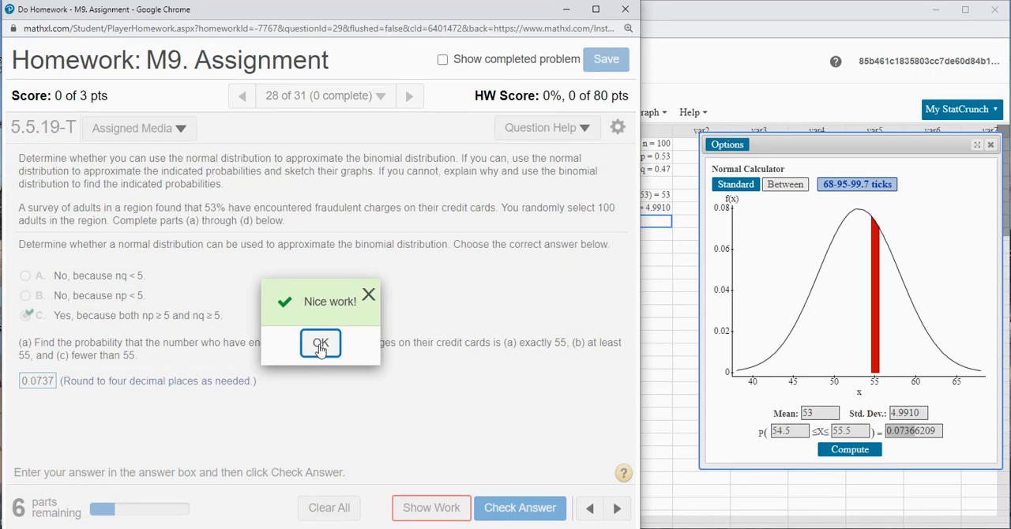
left_click(320, 346)
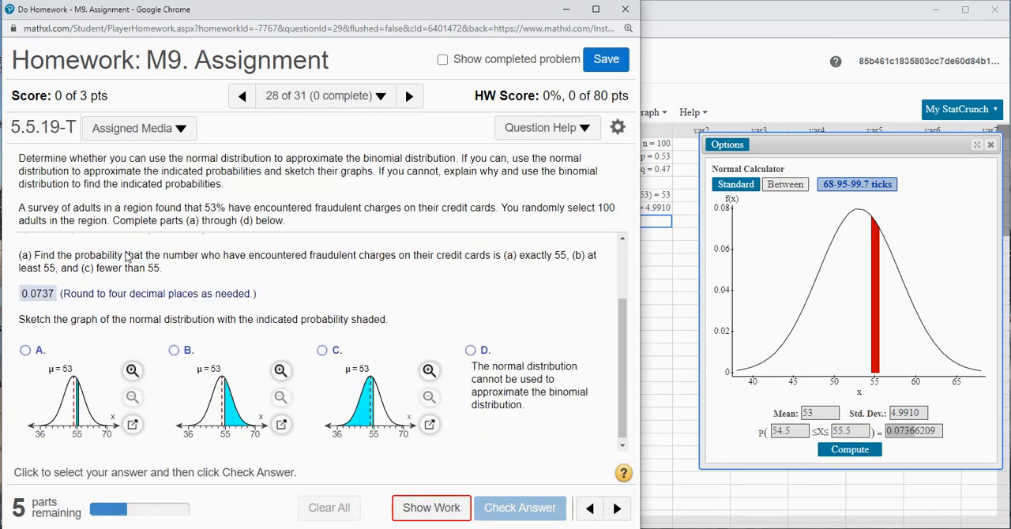
- Choose graph A, with the narrow strip at 55 shaded, for part (a) and check the answer
left_click(28, 351)
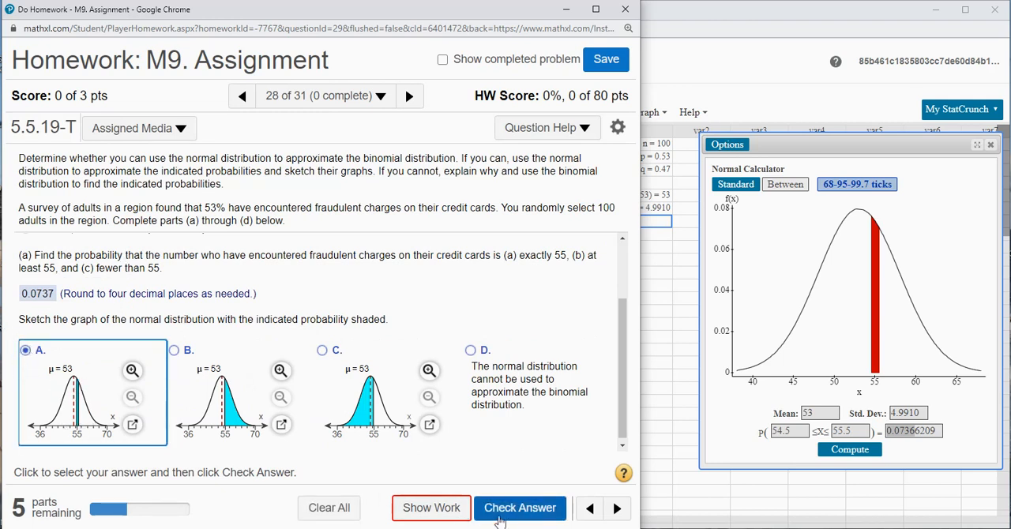
left_click(525, 509)
left_click(320, 343)
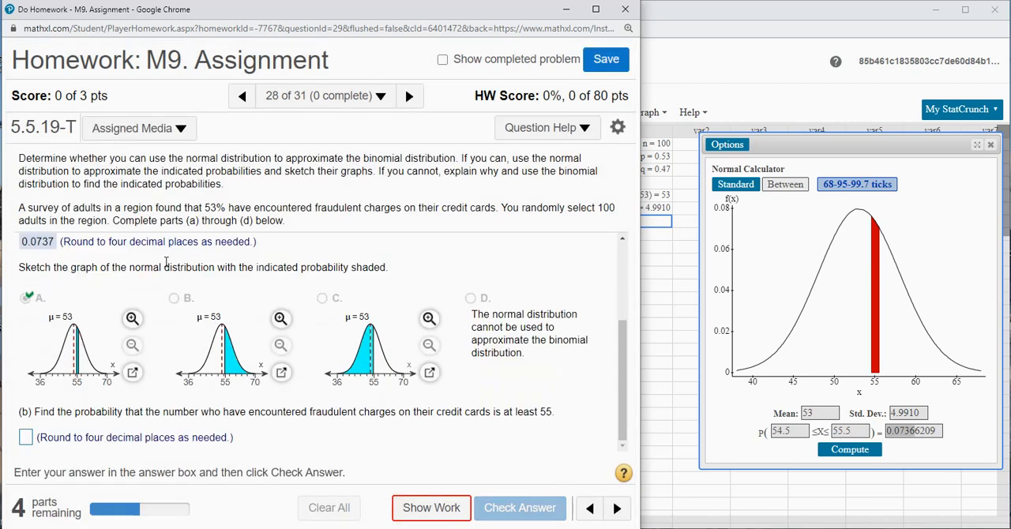
- Switch StatCrunch's Normal calculator to Standard mode and compute the probability that X ≥ 54.5
left_click(741, 193)
left_click(743, 194)
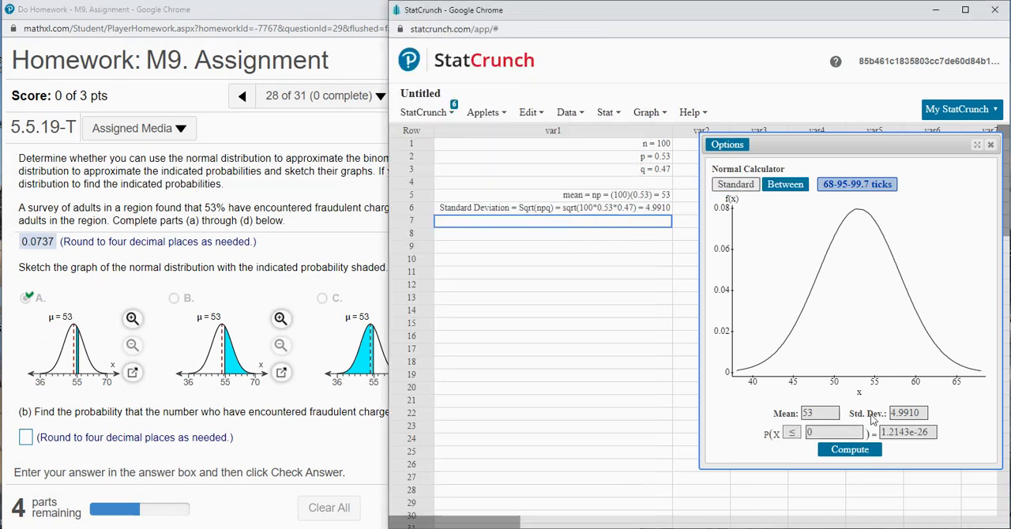
left_click(792, 433)
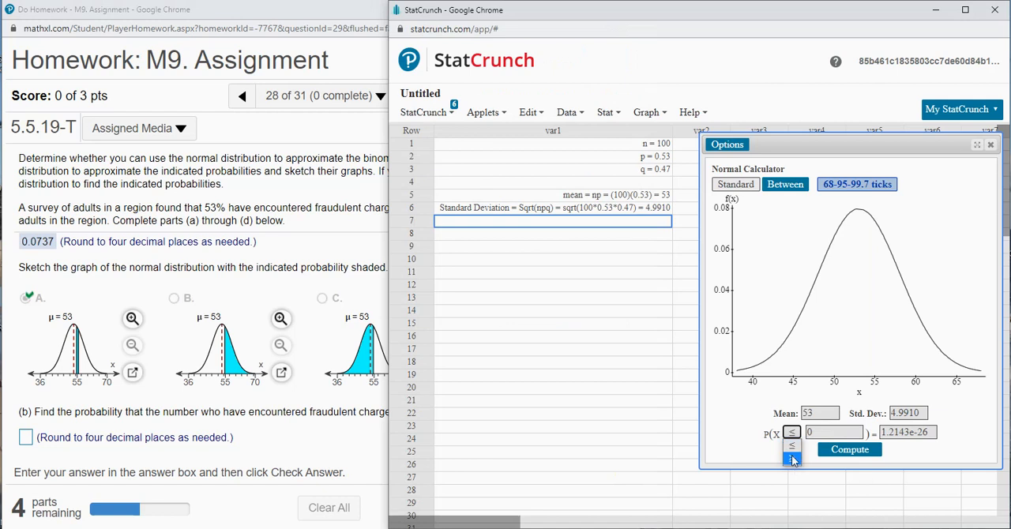
left_click(793, 460)
key("Tab")
type("54")
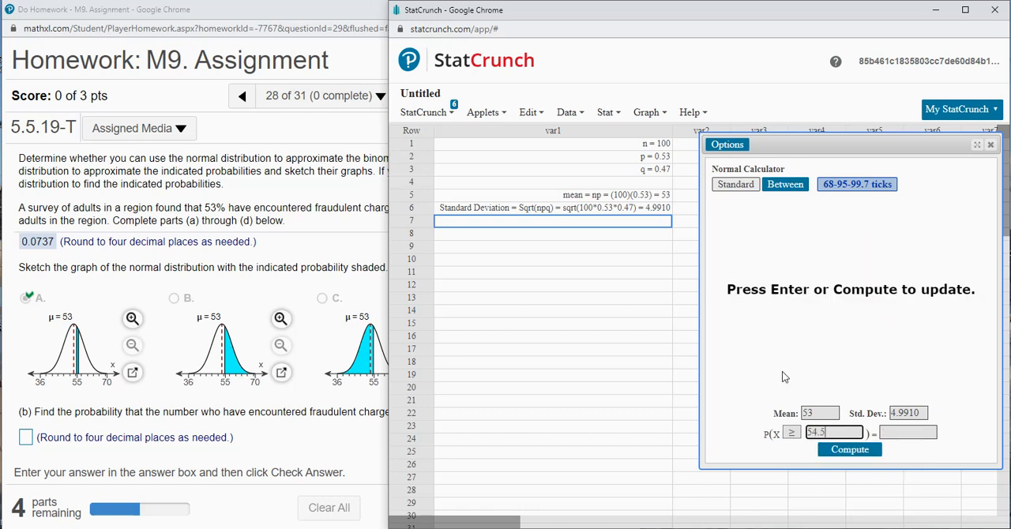
left_click(837, 455)
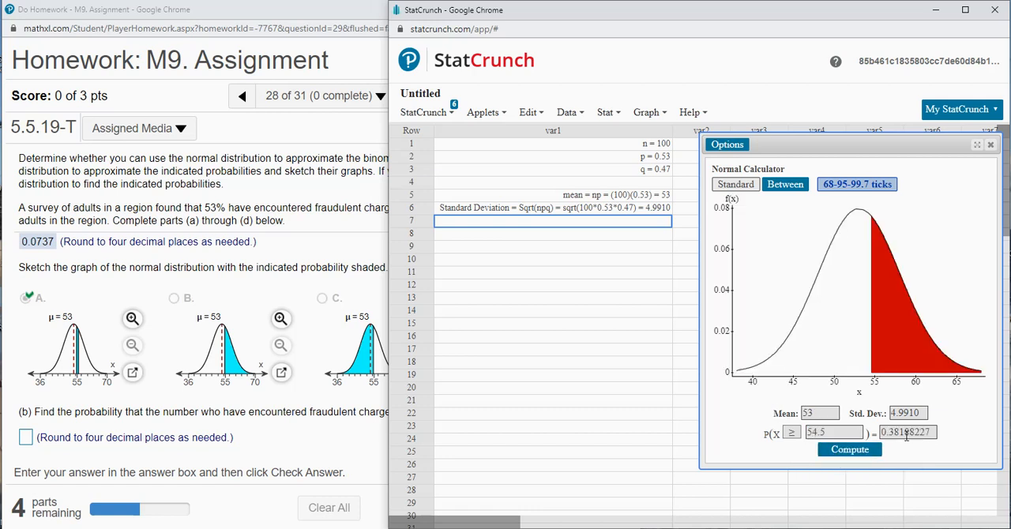
- Copy the computed probability into the part (b) answer, rounded to 0.3819, and check it
left_click_drag(909, 432, 877, 432)
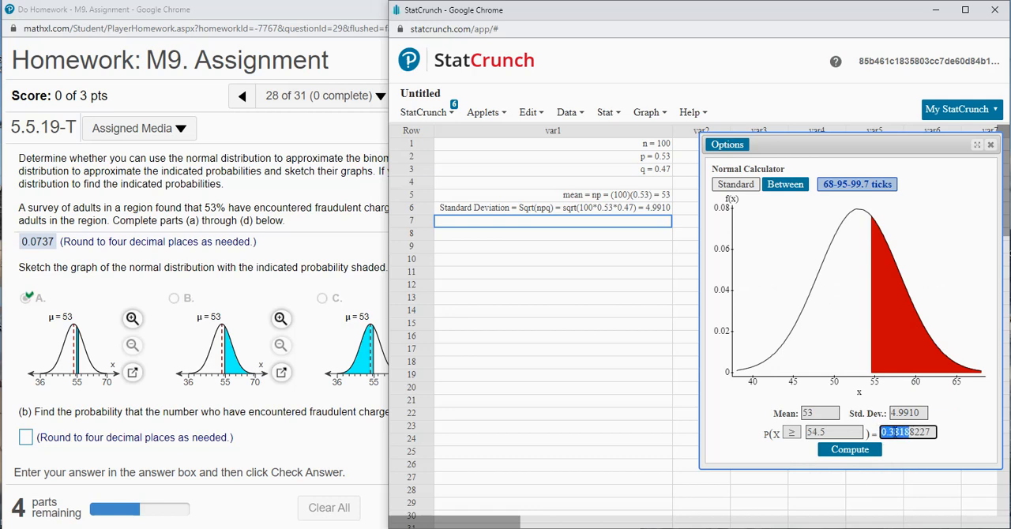
key("ctrl+c")
left_click(27, 438)
key("ctrl+v")
key("BackSpace")
type("9")
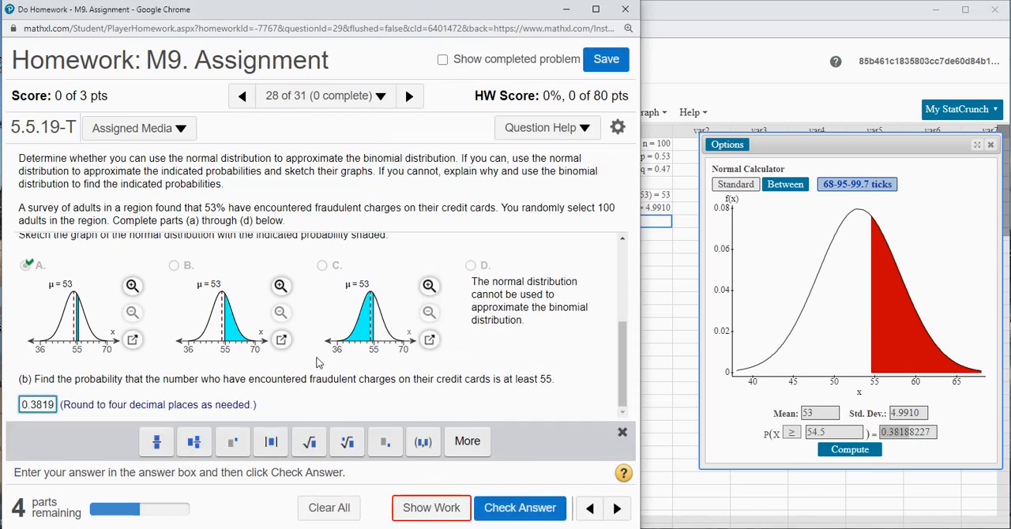
left_click(503, 507)
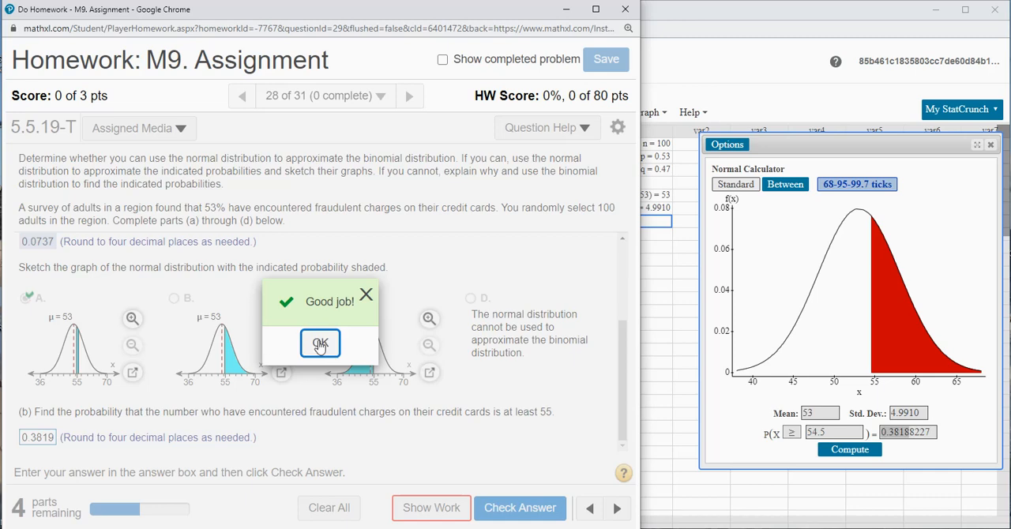
left_click(321, 344)
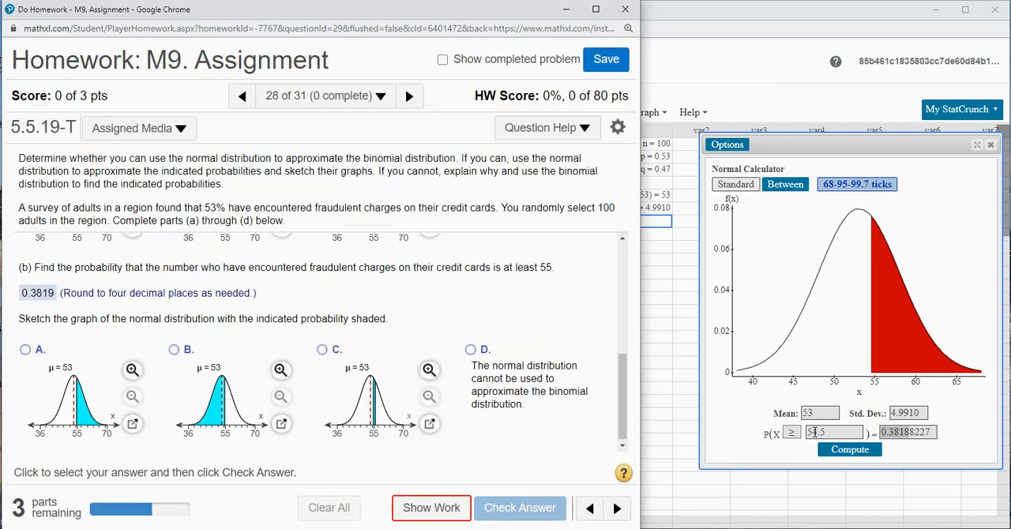
- Choose graph A, shaded to the right of 55, for part (b) and check the answer
left_click(24, 352)
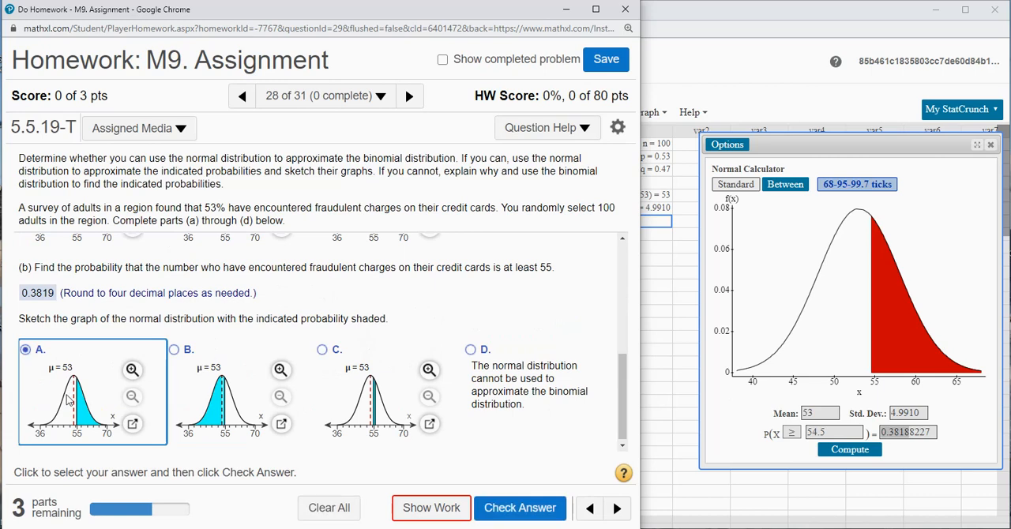
left_click(526, 509)
left_click(322, 344)
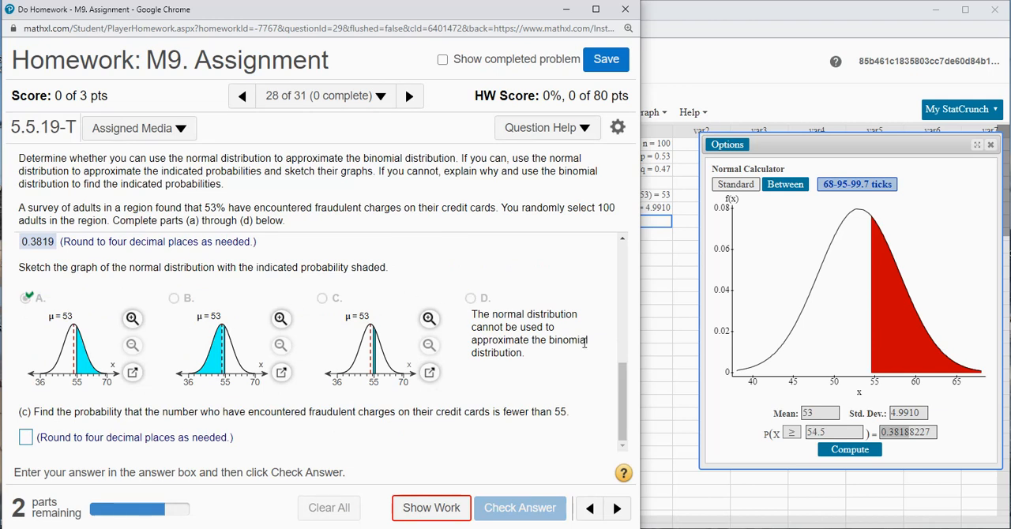
- Compute the normal probability that X ≤ 54.5 in StatCrunch, then enter 0.6181 for part (c) and check it
left_click(793, 433)
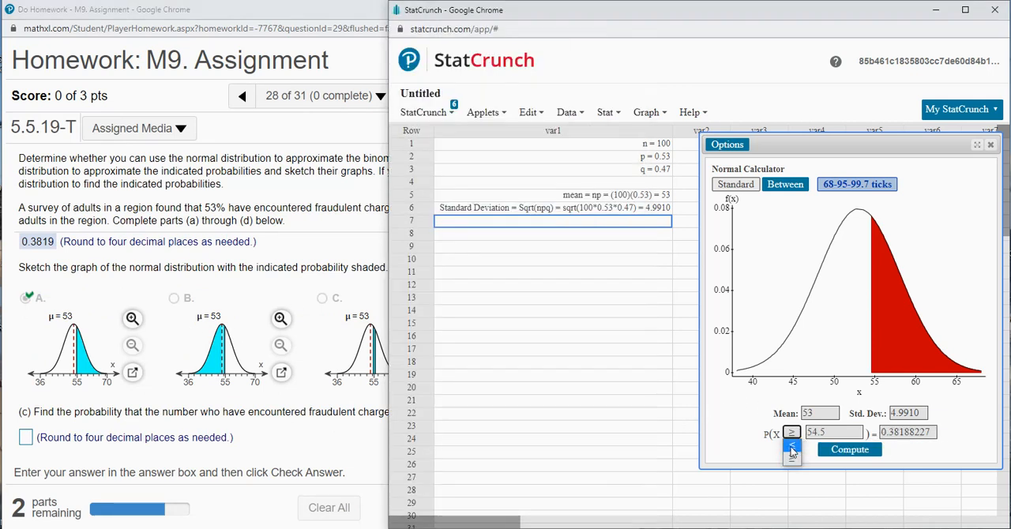
left_click(792, 448)
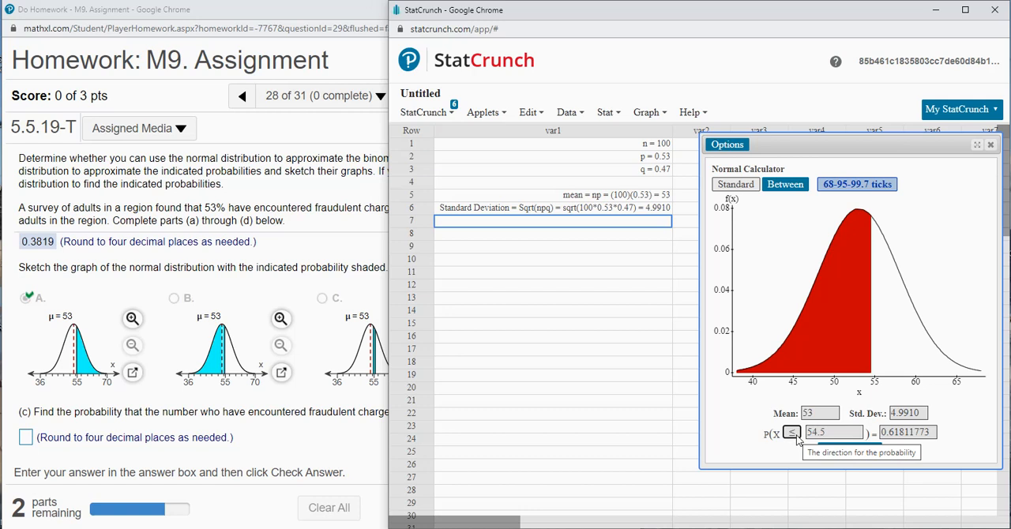
left_click_drag(881, 433, 909, 433)
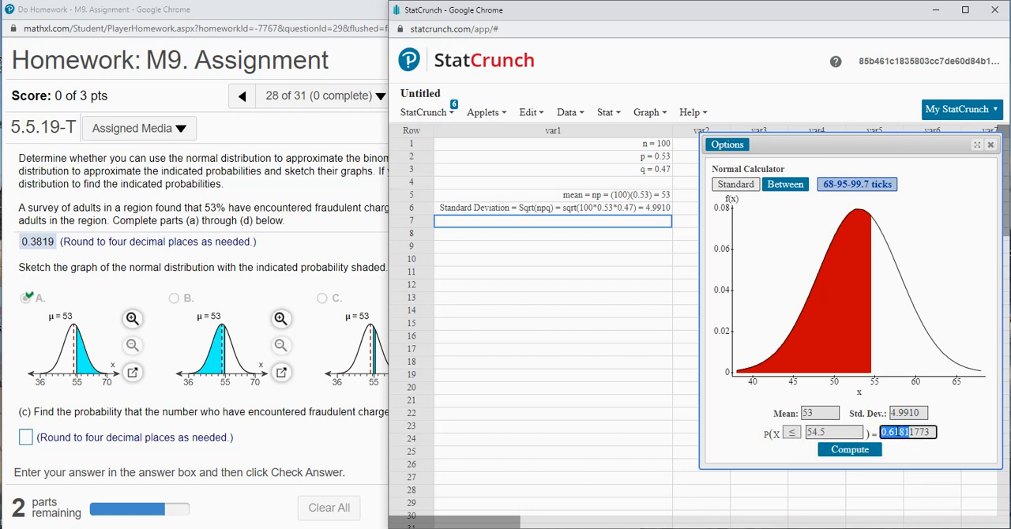
left_click(25, 438)
key("ctrl+v")
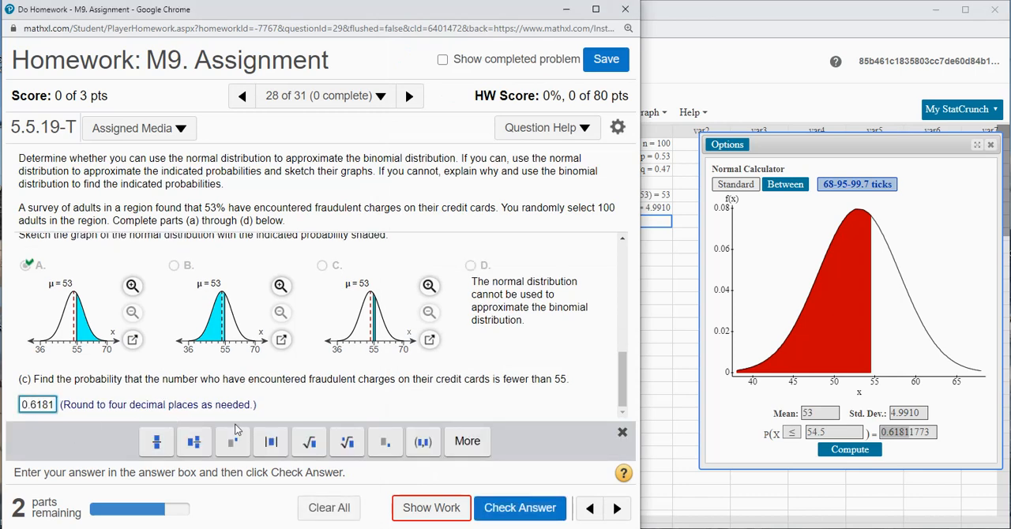
left_click(519, 507)
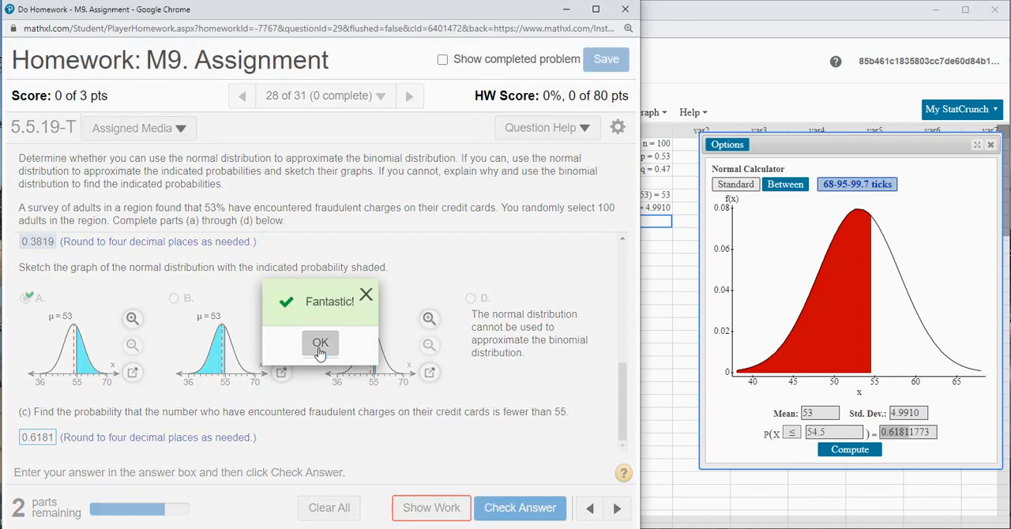
left_click(320, 344)
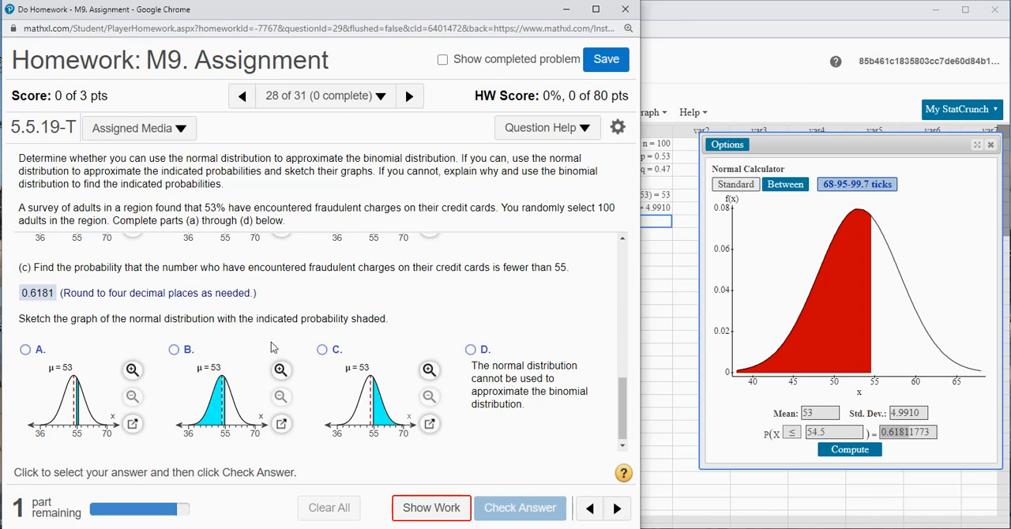
- Choose graph B, shaded to the left of 55, for part (c) and check the answer
left_click(175, 353)
left_click(518, 507)
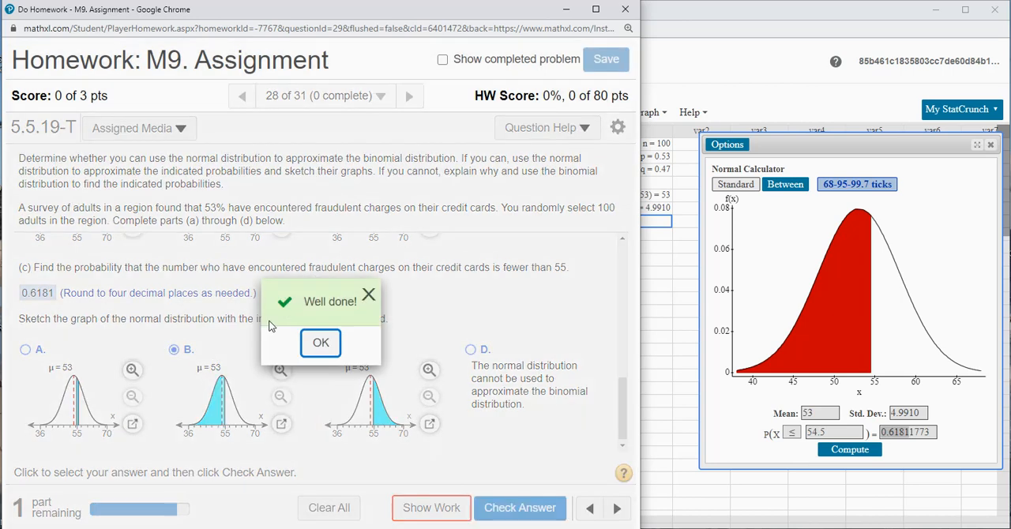
left_click(327, 343)
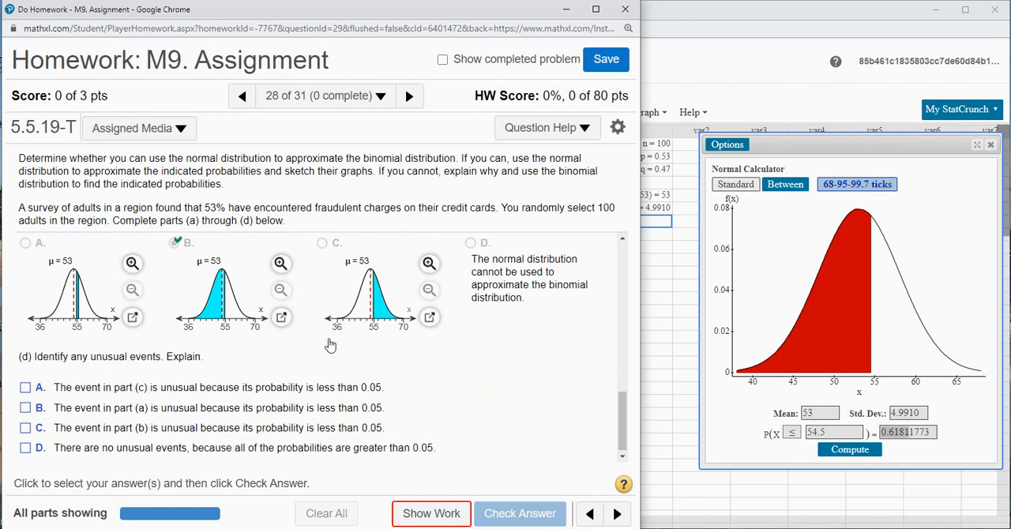
- Review the three probabilities, answer part (d) with option D, no unusual events, check it and stay on this question
scroll(269, 365, "up", 1)
scroll(260, 363, "down", 1)
scroll(247, 364, "up", 5)
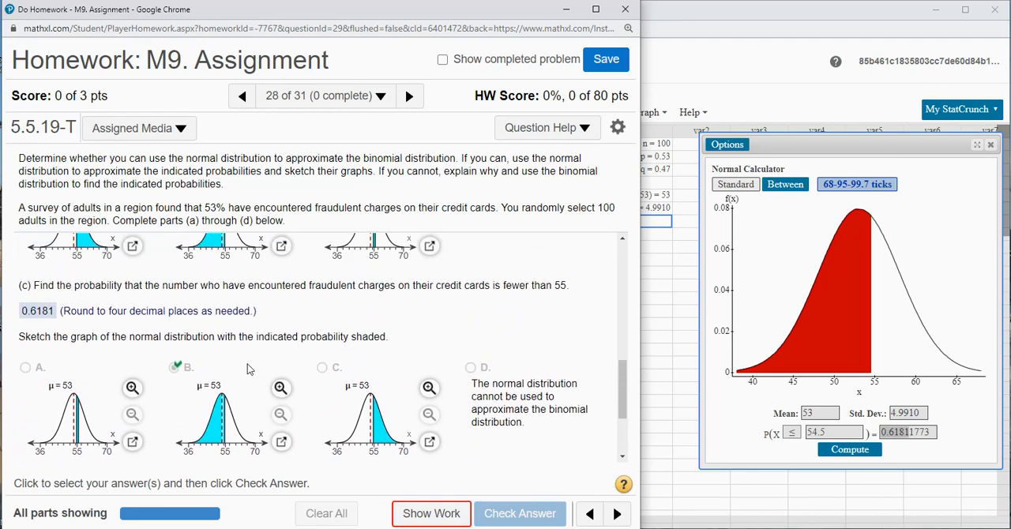
scroll(132, 368, "up", 4)
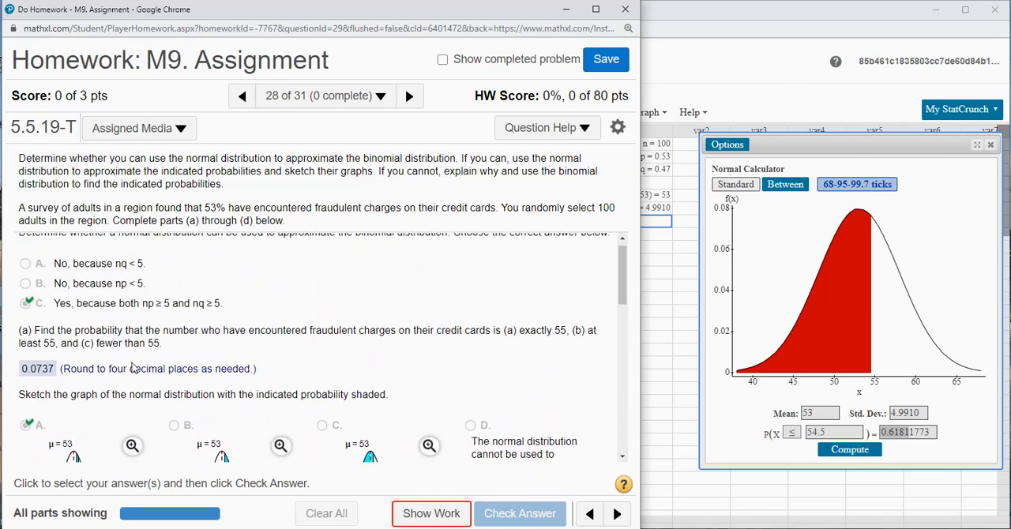
scroll(62, 368, "down", 8)
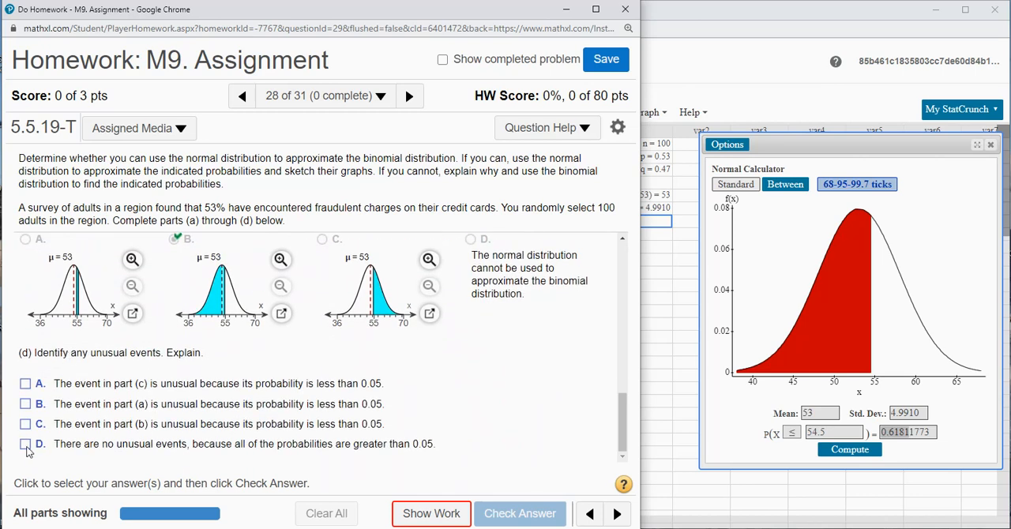
left_click(32, 445)
left_click(527, 521)
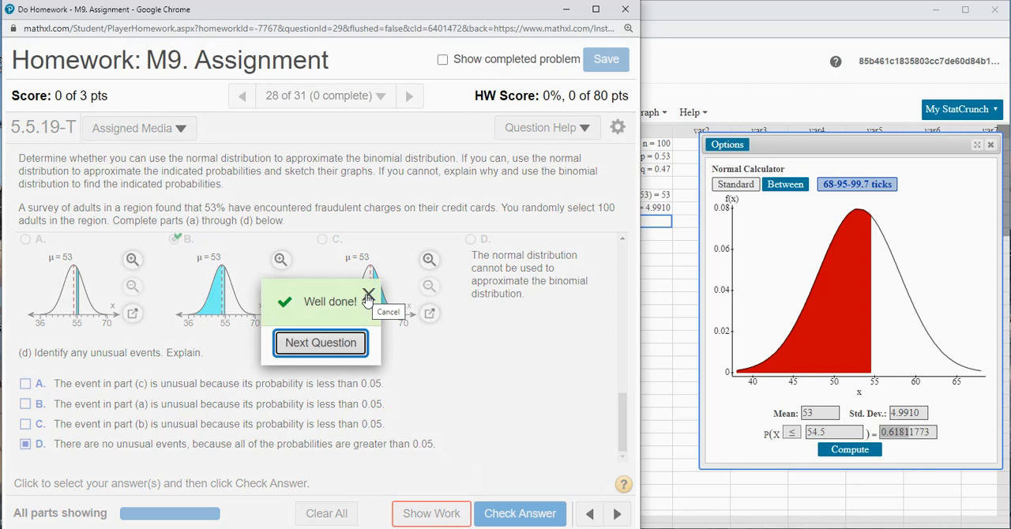
left_click(369, 297)
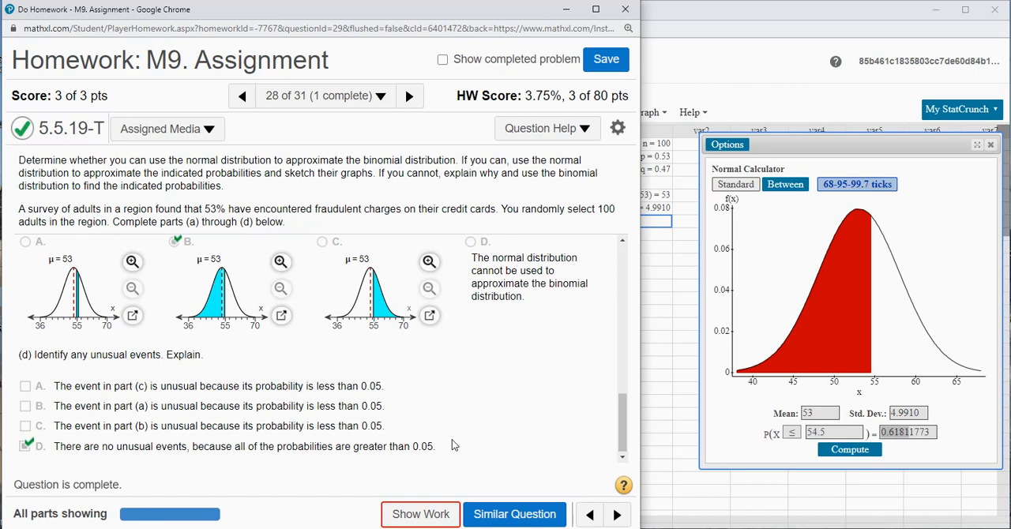
scroll(289, 321, "up", 3)
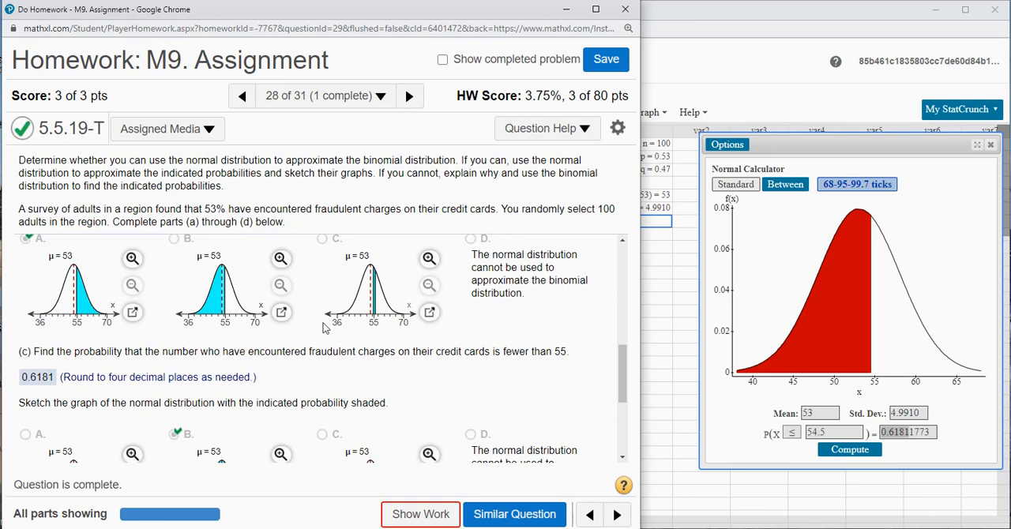
scroll(323, 328, "down", 3)
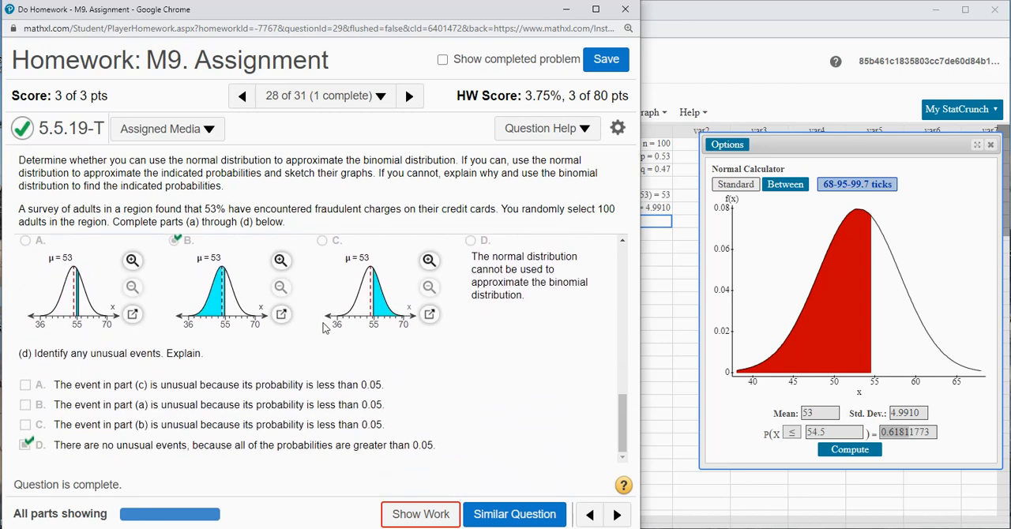
- View the worked example for this question through its continuity correction and shaded graph, then close it
left_click(543, 131)
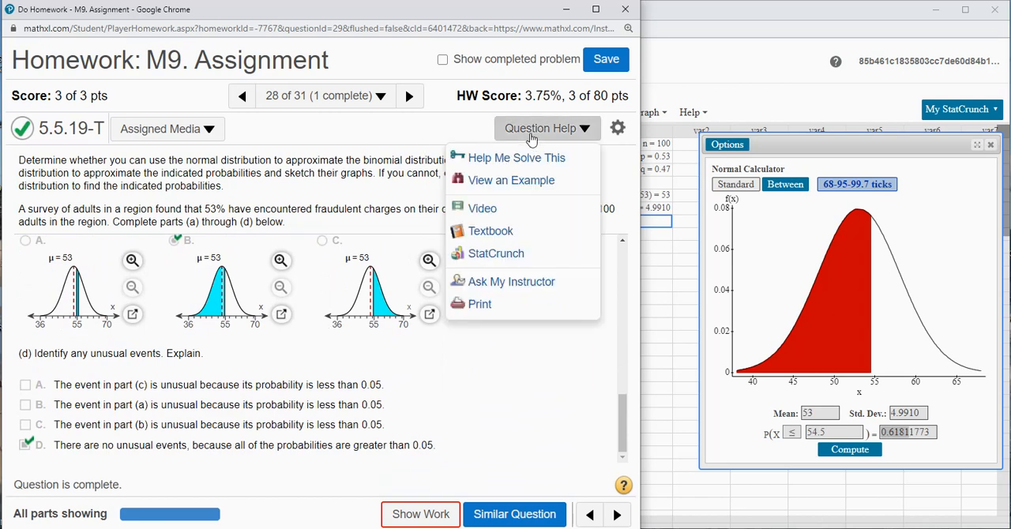
left_click(510, 179)
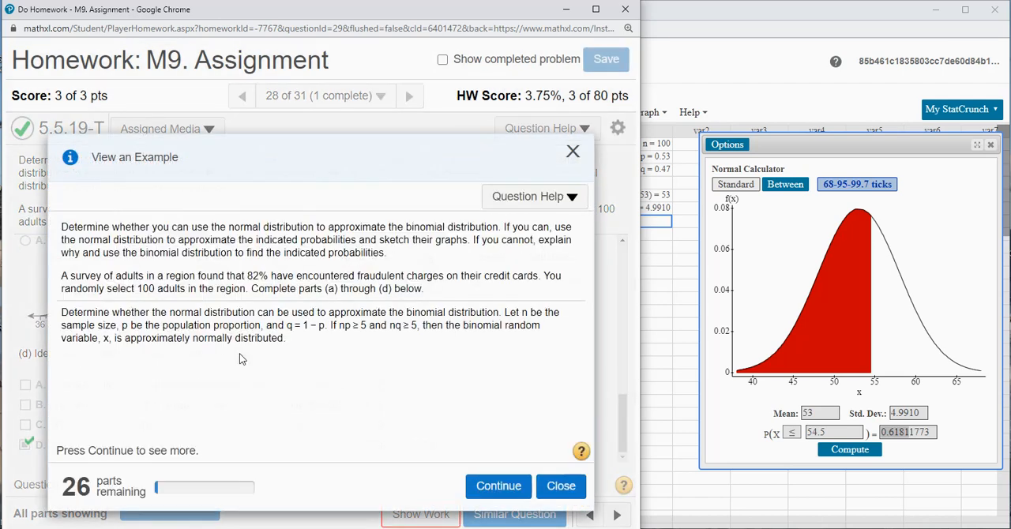
left_click(506, 486)
left_click(506, 485)
left_click(508, 485)
left_click(500, 485)
left_click(506, 487)
left_click(510, 489)
left_click(510, 488)
left_click(509, 487)
left_click(510, 488)
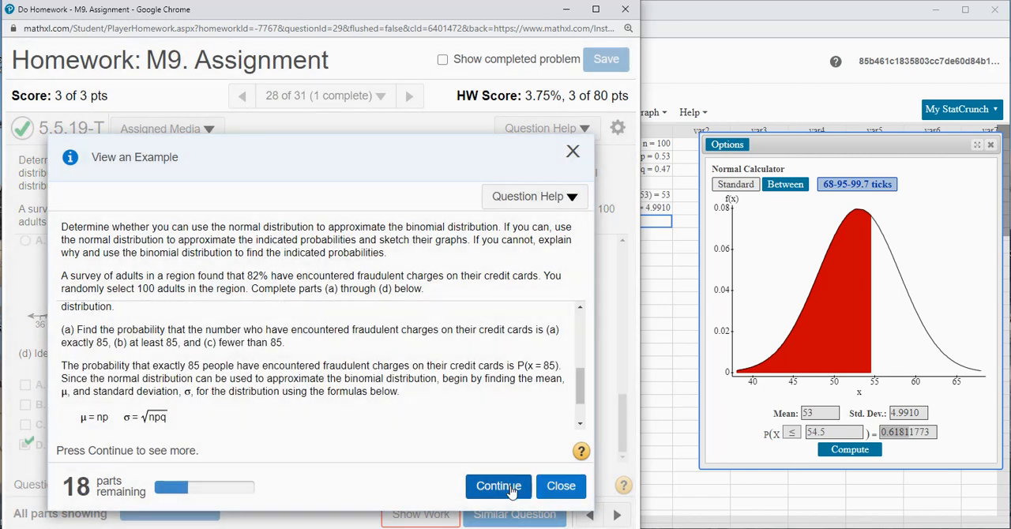
left_click(509, 487)
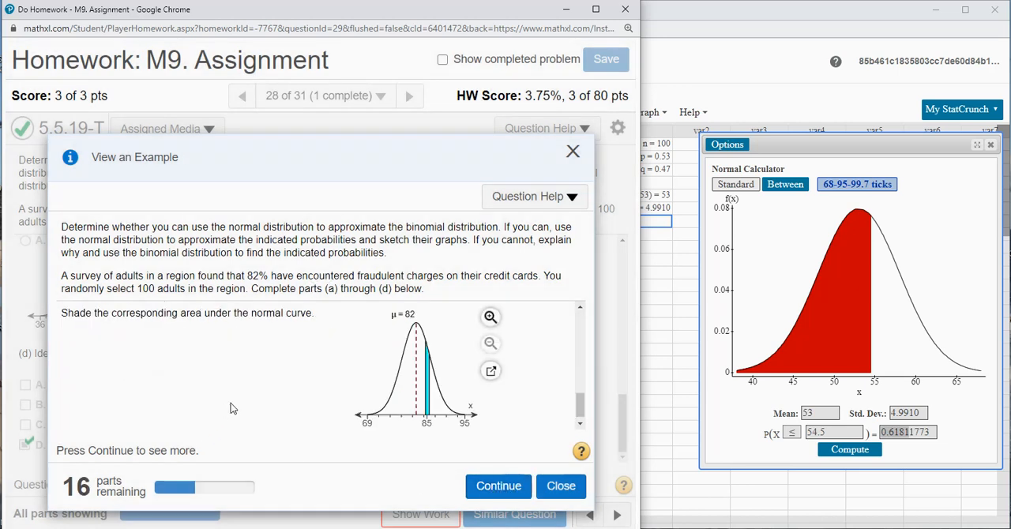
left_click(580, 308)
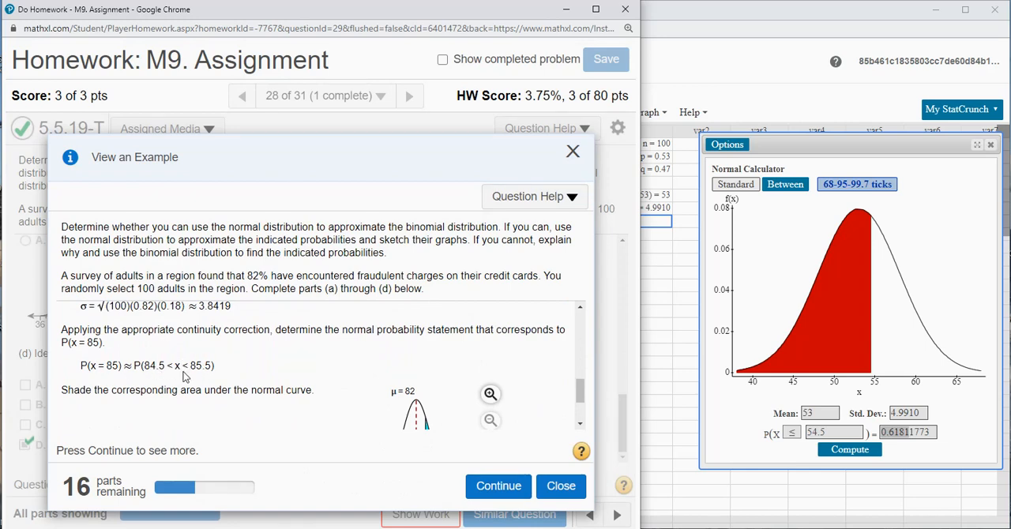
left_click(561, 485)
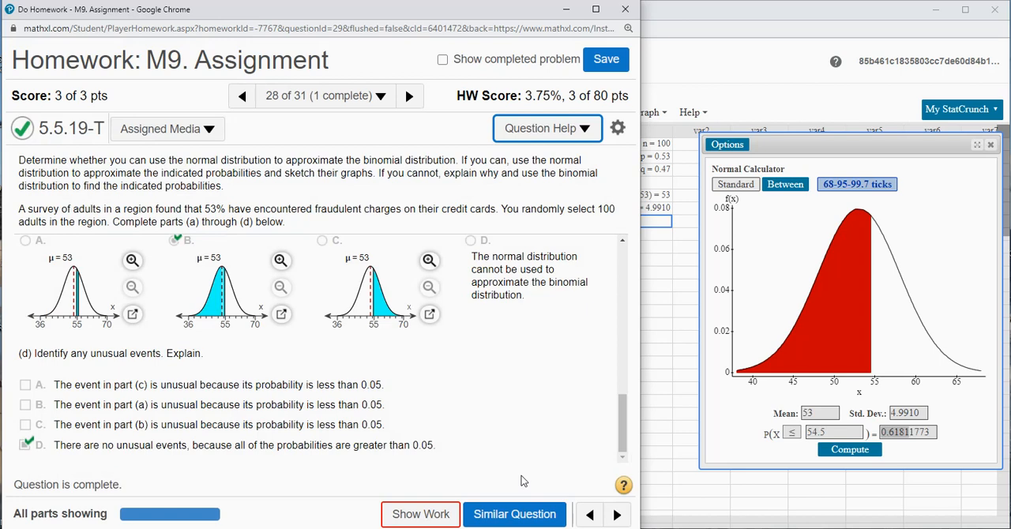
left_click(569, 528)
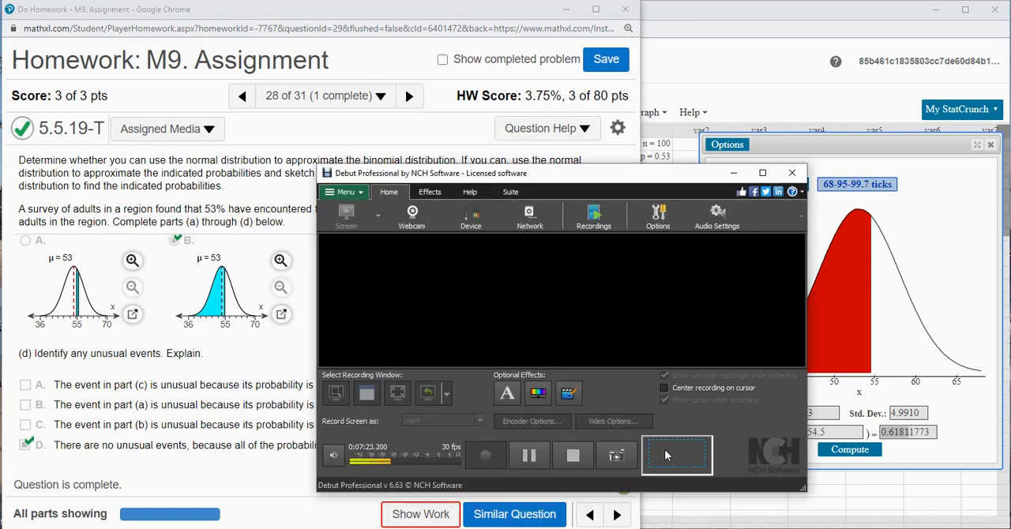